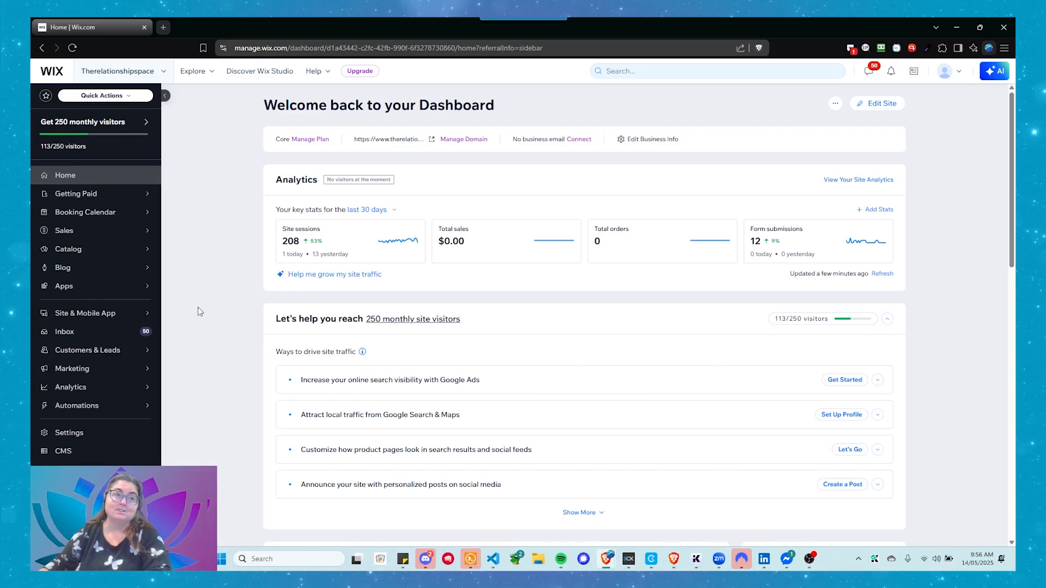
- Open the Domains page in the site's settings
left_click(72, 439)
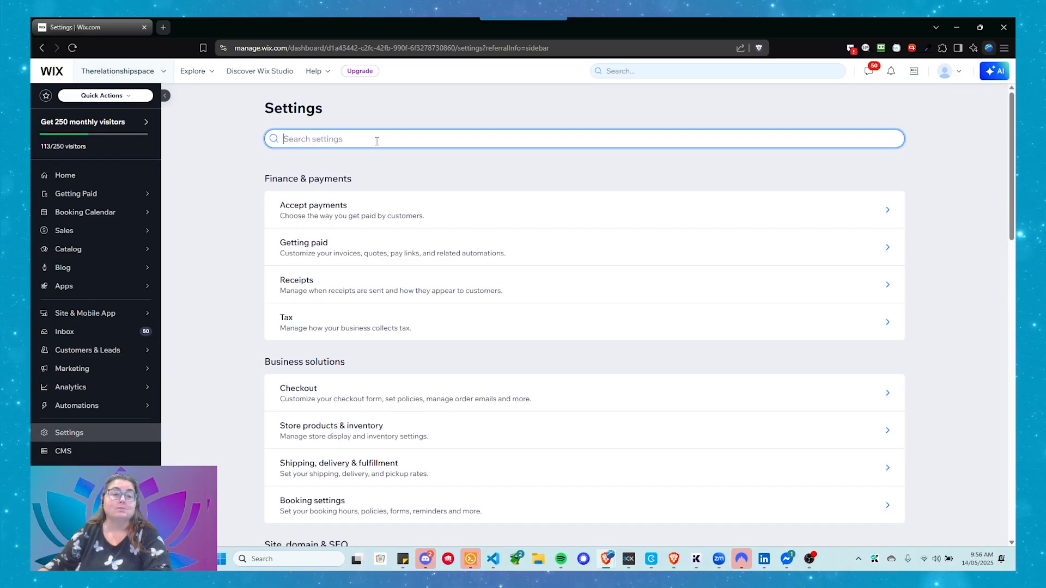
scroll(384, 163, "down", 1)
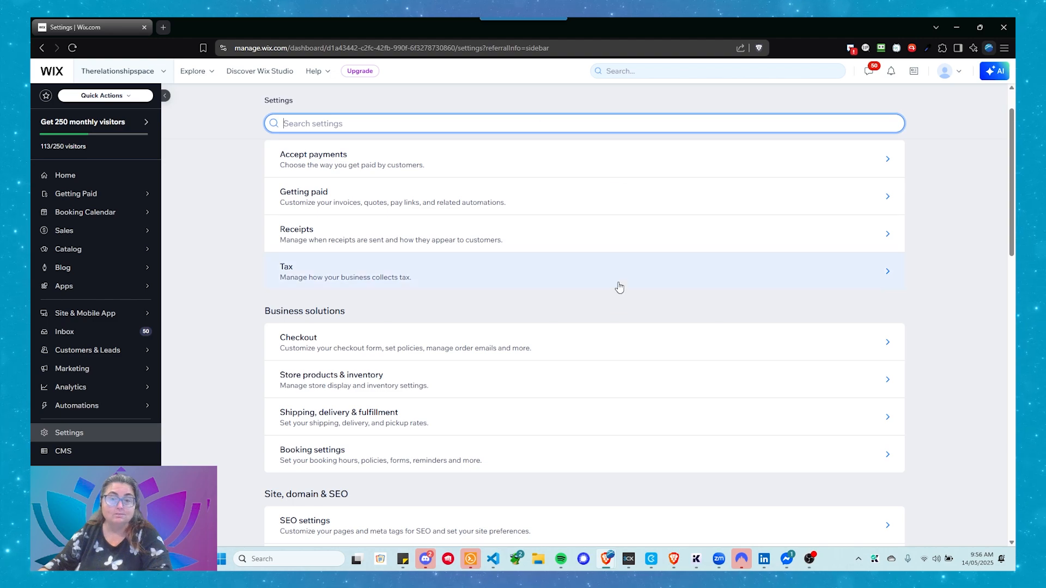
scroll(393, 193, "down", 3)
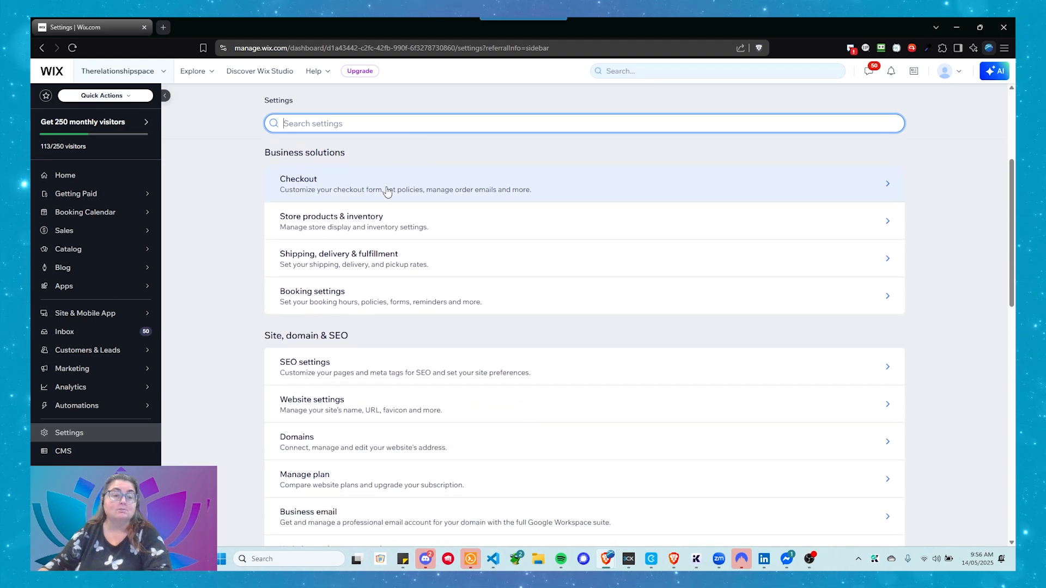
scroll(376, 229, "down", 2)
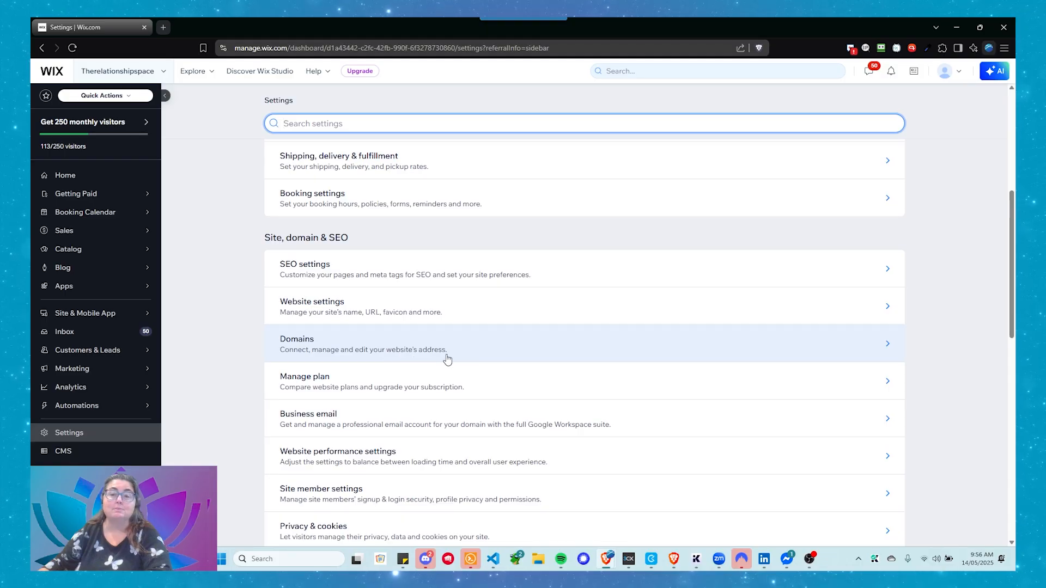
left_click(464, 345)
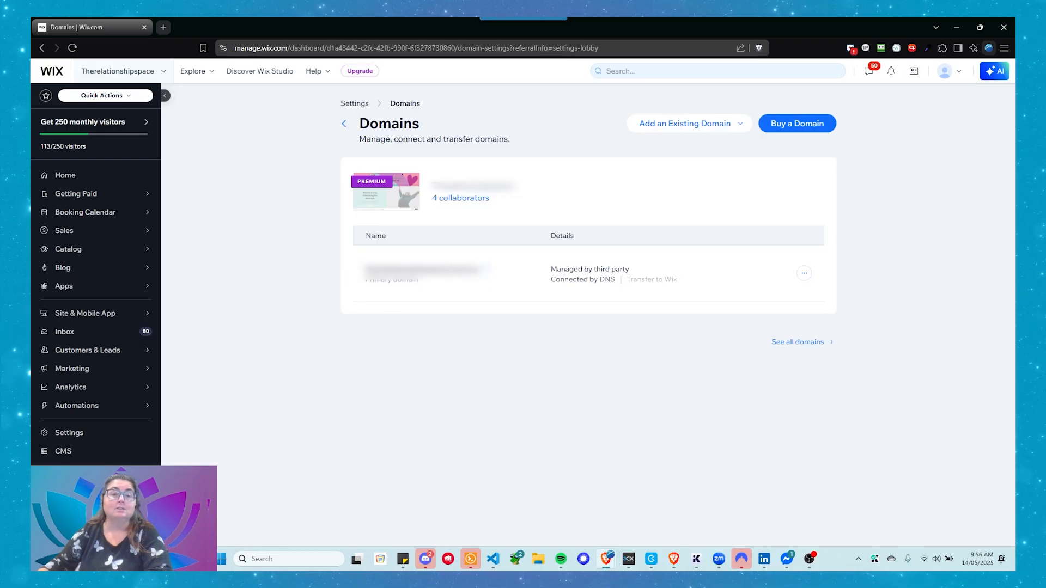
- Open the DNS record management page for the site's primary domain
mouse_move(479, 198)
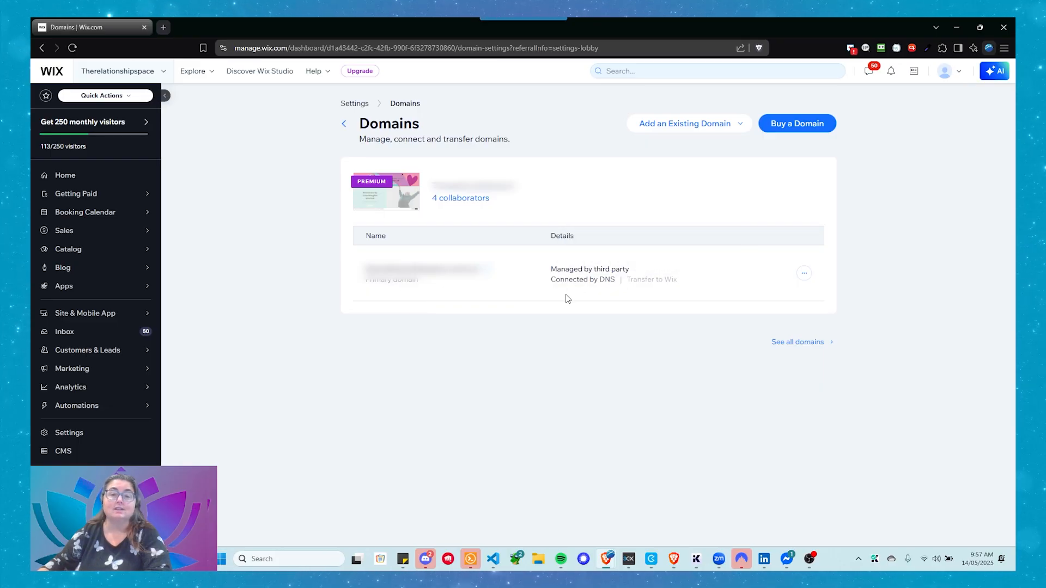
left_click(804, 273)
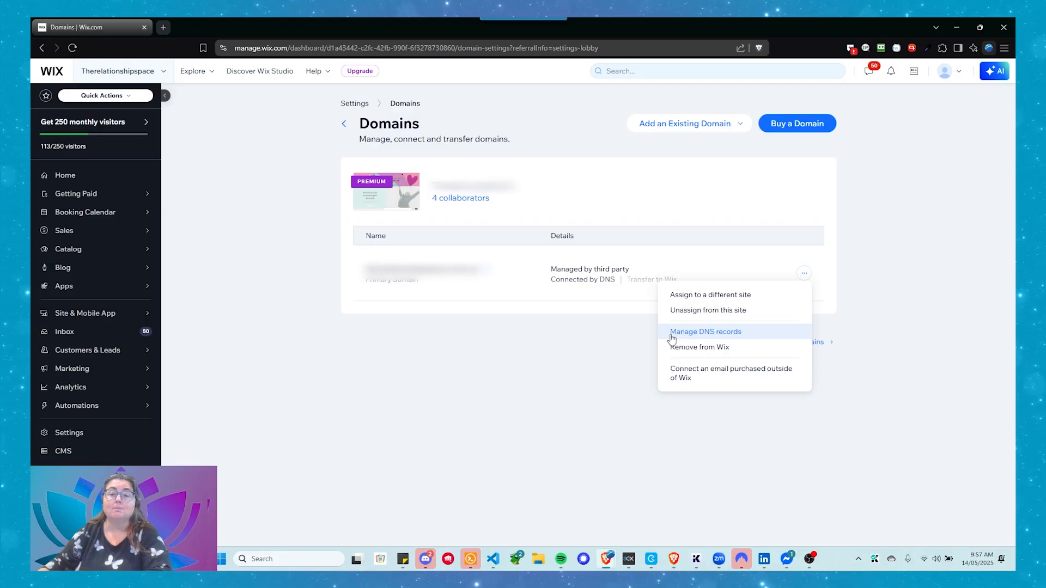
left_click(745, 338)
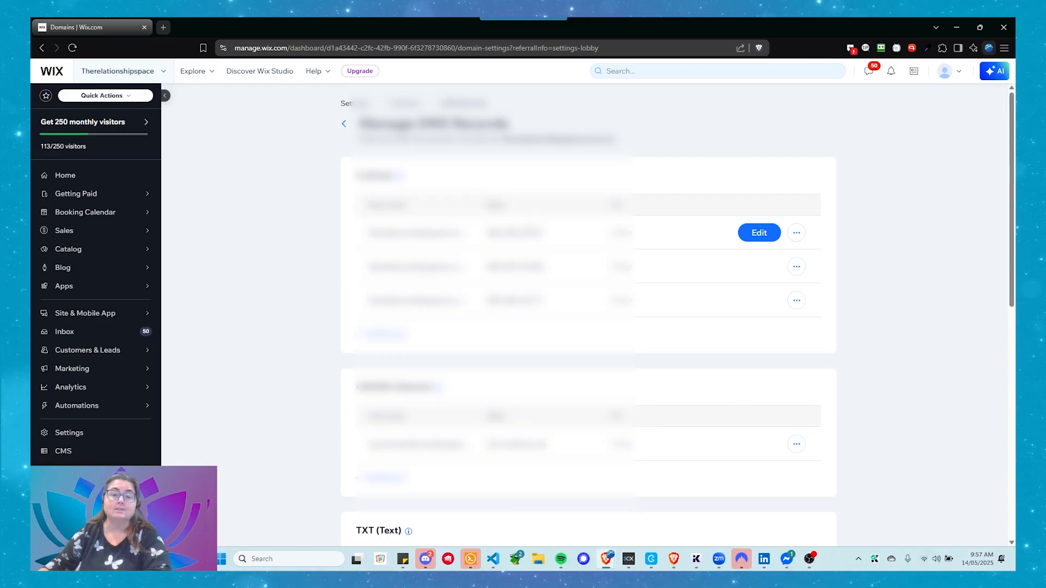
- Review the domain's existing DNS records, and the required MX, SPF and DKIM records on the DNS Mapping page in Zoho Mail
scroll(499, 353, "down", 1)
scroll(498, 354, "up", 1)
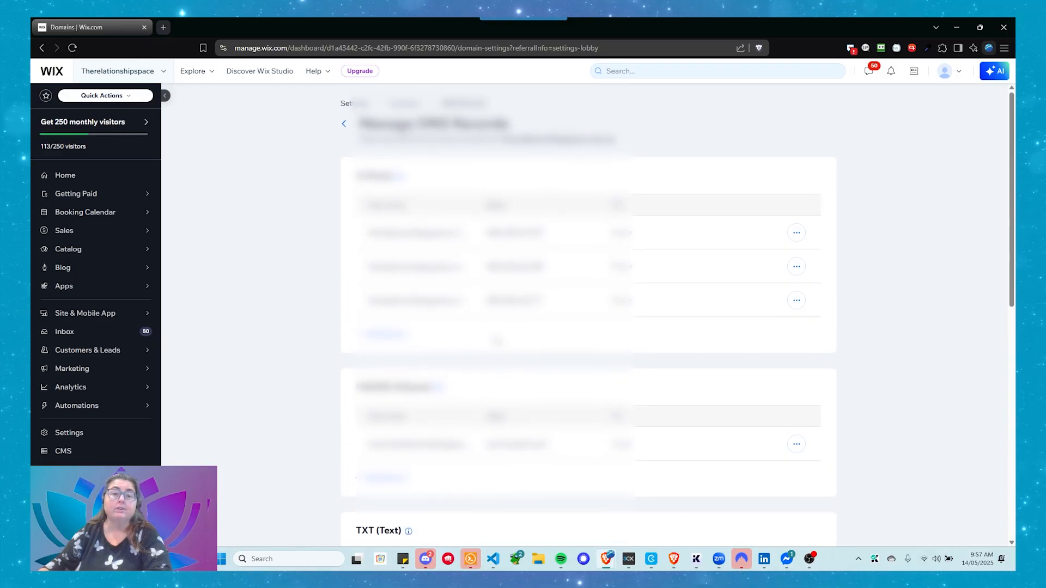
scroll(539, 322, "down", 10)
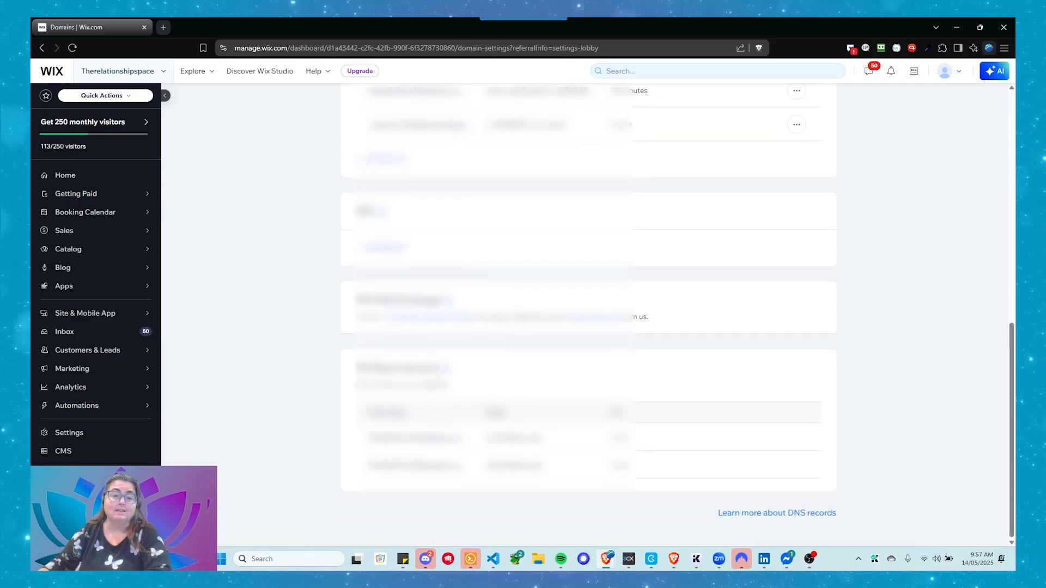
scroll(527, 323, "up", 10)
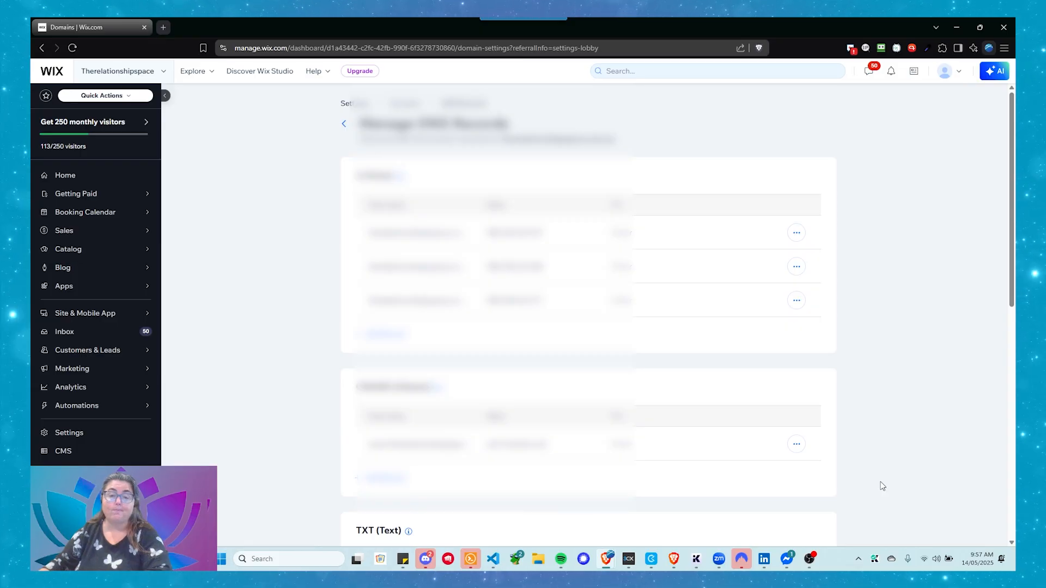
left_click(674, 559)
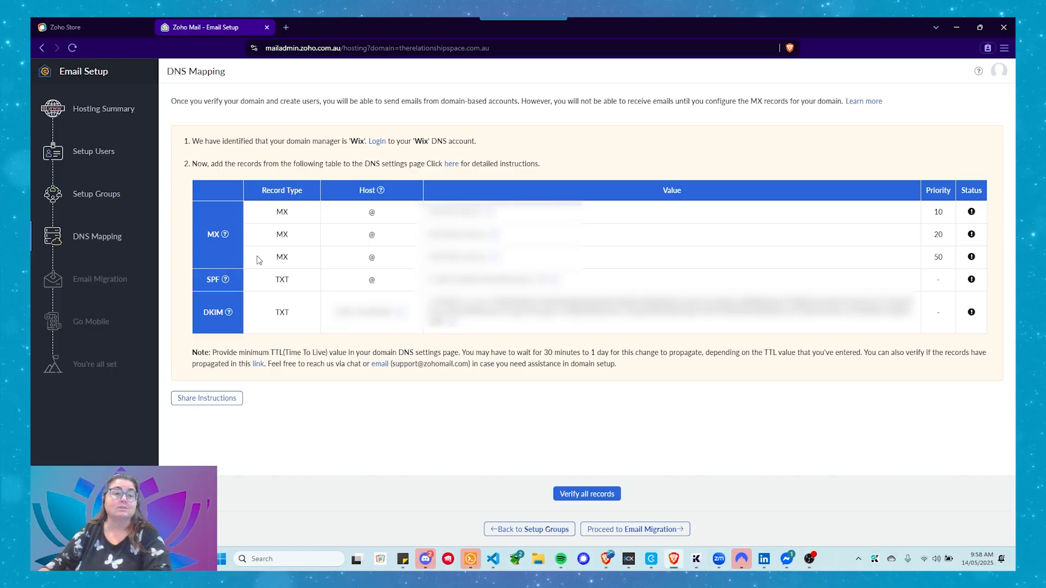
mouse_move(237, 282)
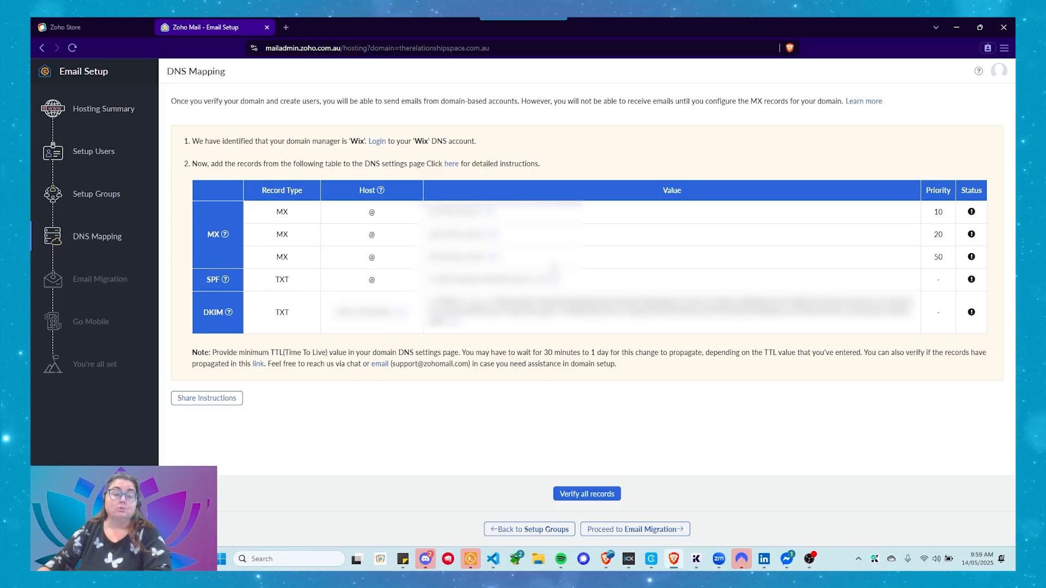
- Back in Wix, connect a business email bought elsewhere from the MX section, choosing Other as the email provider
mouse_move(605, 559)
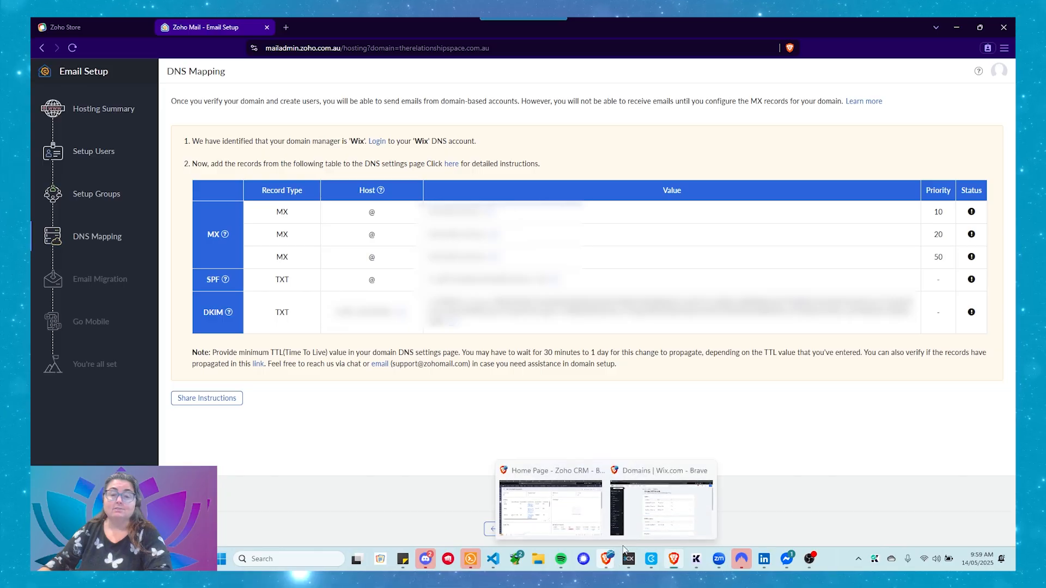
left_click(654, 515)
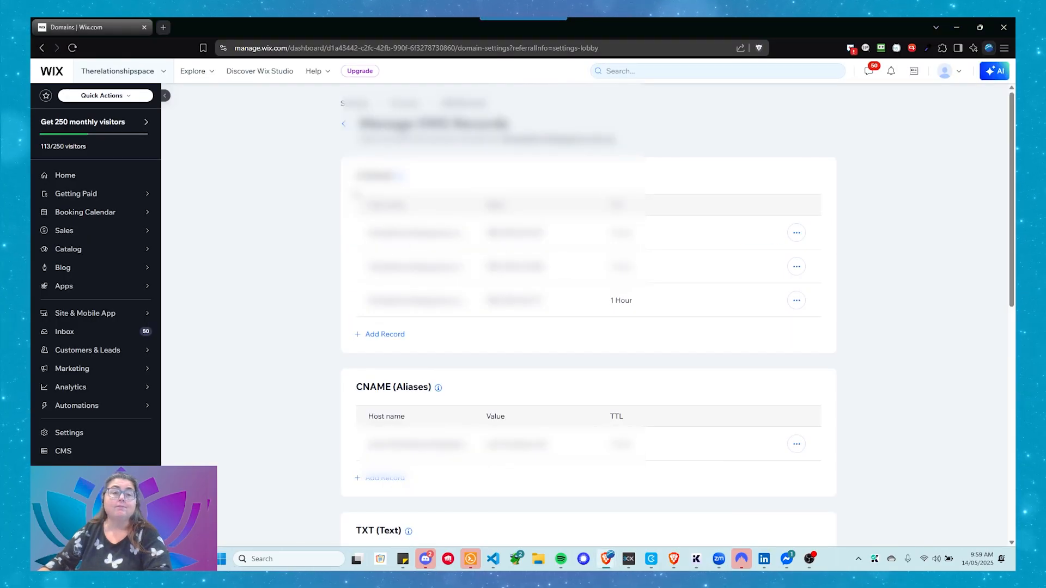
scroll(326, 207, "down", 5)
scroll(327, 211, "down", 5)
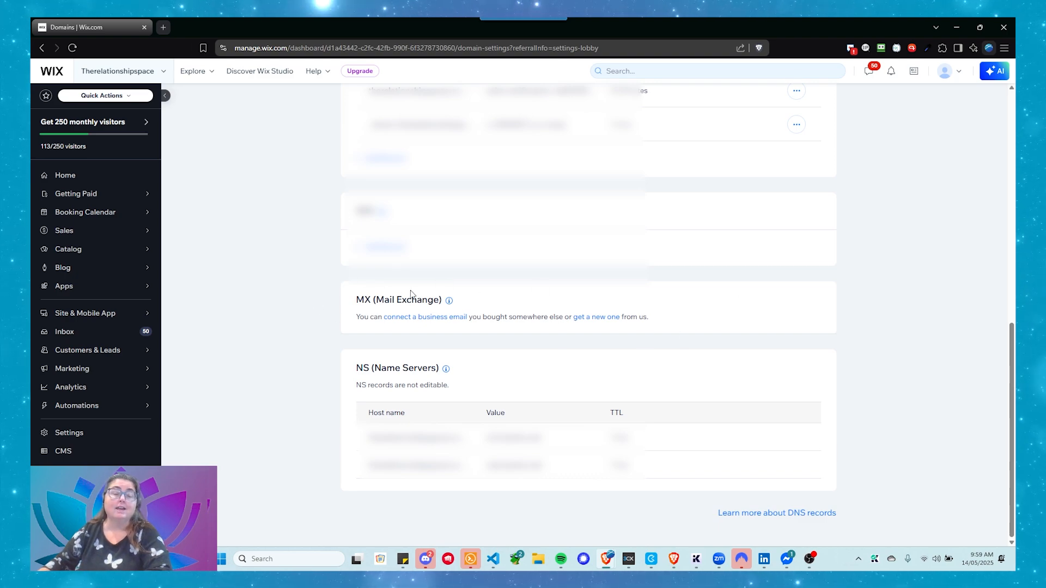
left_click(423, 321)
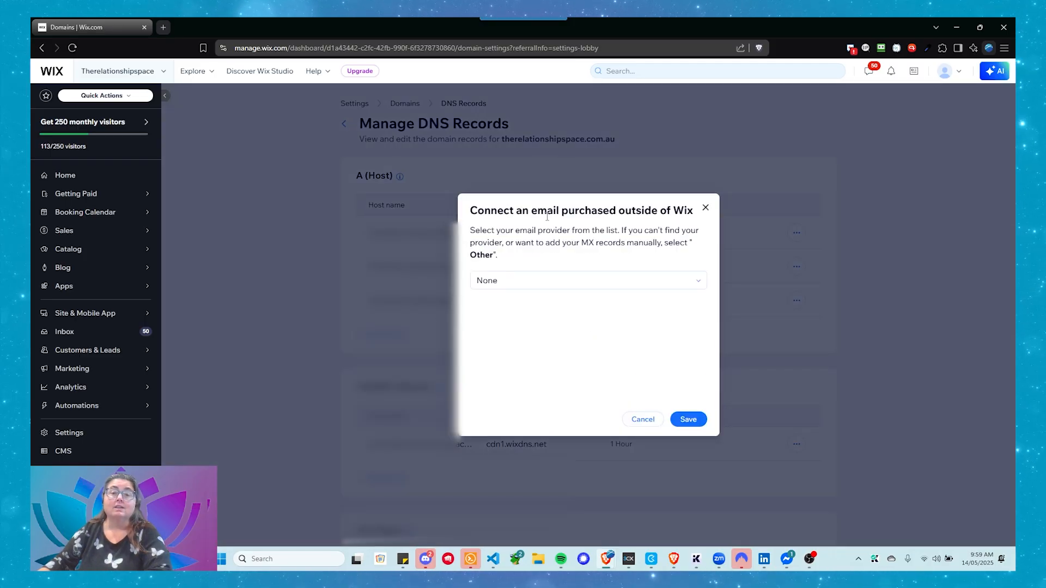
left_click(494, 281)
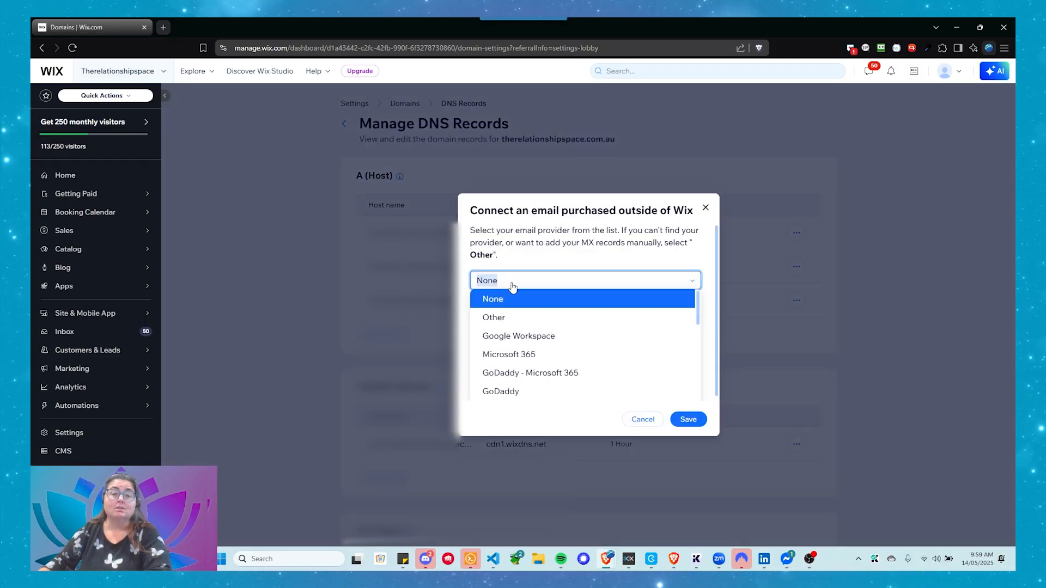
left_click(506, 321)
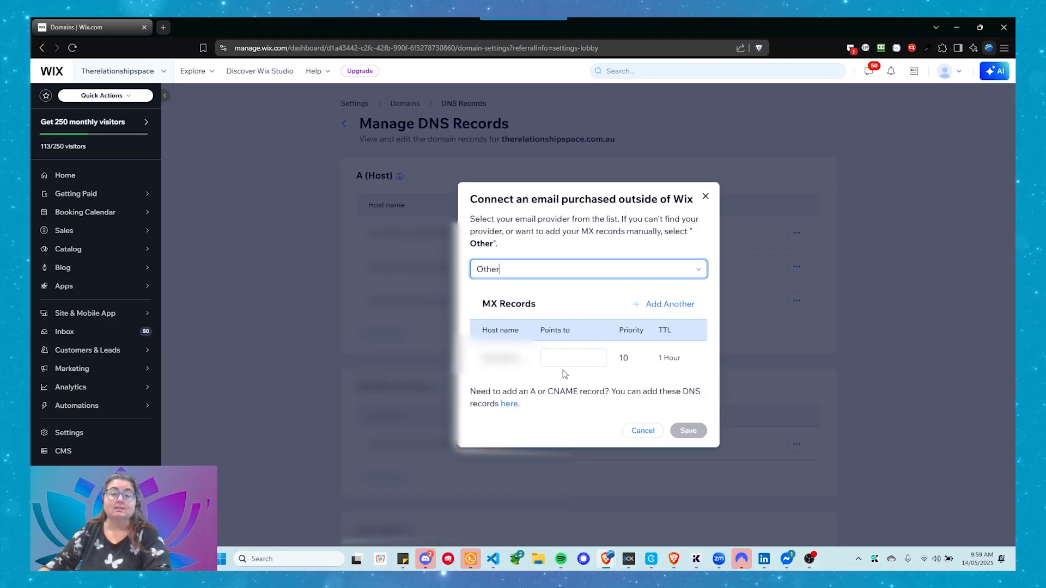
- Make the priority 10 MX record point to mx.zoho.com.au
left_click(555, 353)
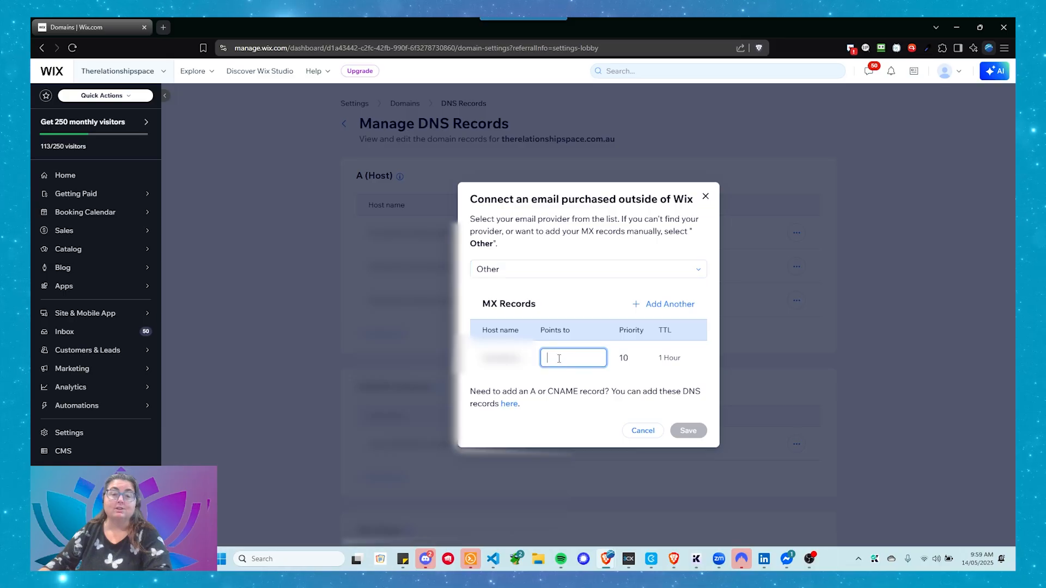
key("ctrl+v")
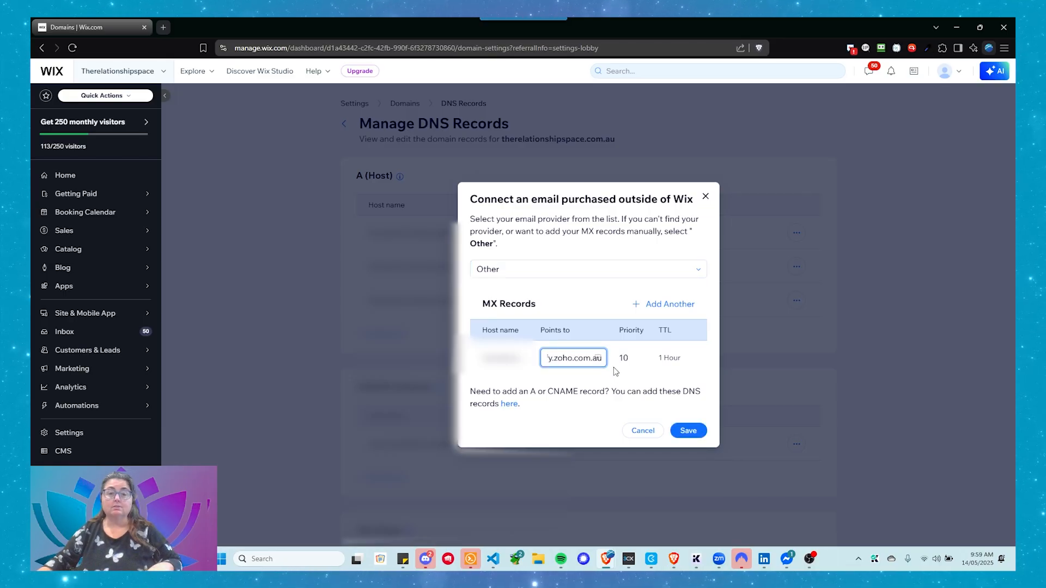
key("ctrl+a")
key("BackSpace")
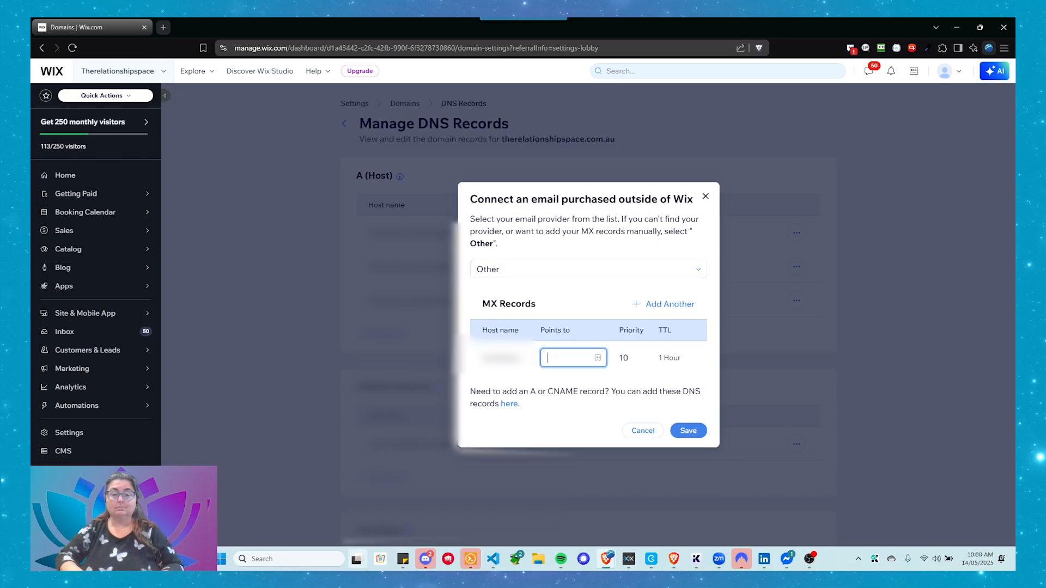
type("mx.z")
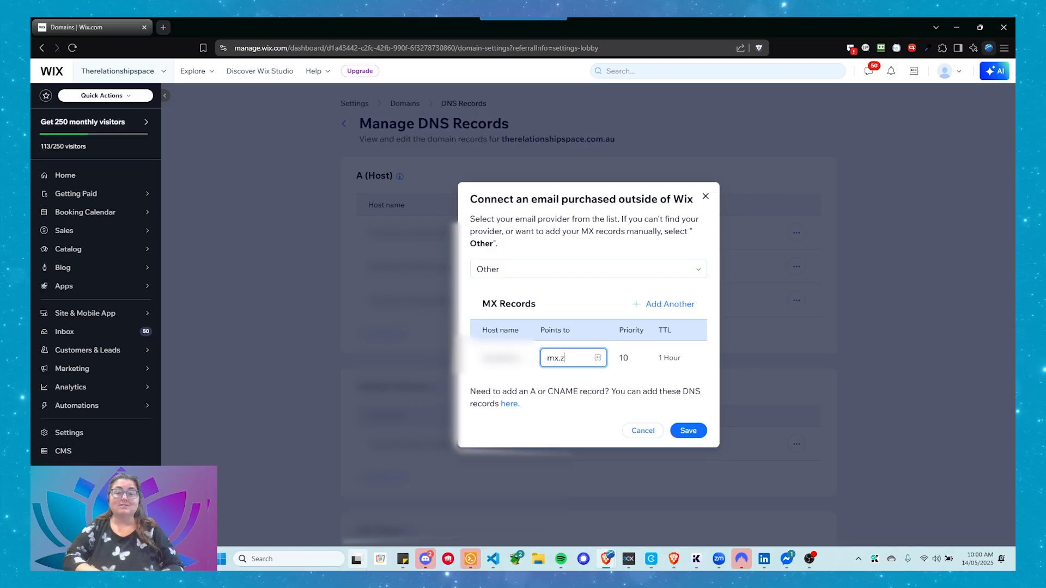
type("oho.com.au")
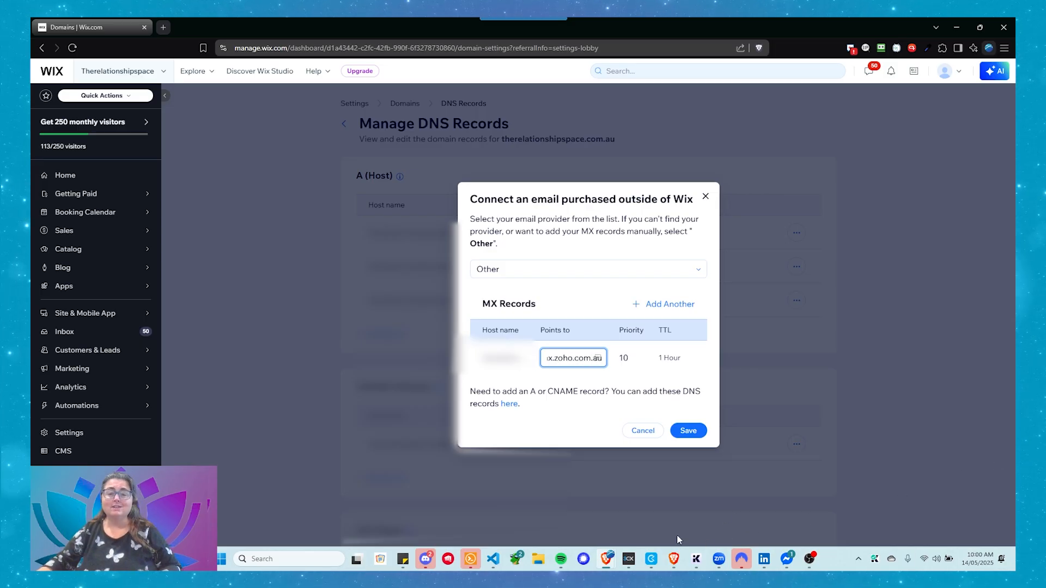
- Check the MX value against the DNS Mapping page in Zoho Mail, and save the MX record in Wix
mouse_move(674, 559)
left_click(691, 517)
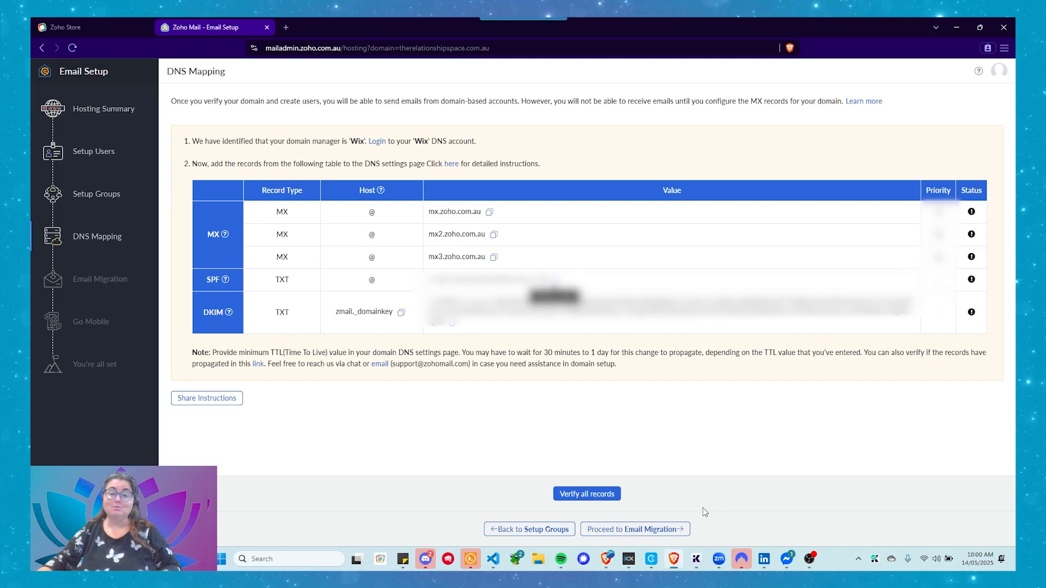
mouse_move(608, 557)
left_click(645, 513)
double_click(572, 358)
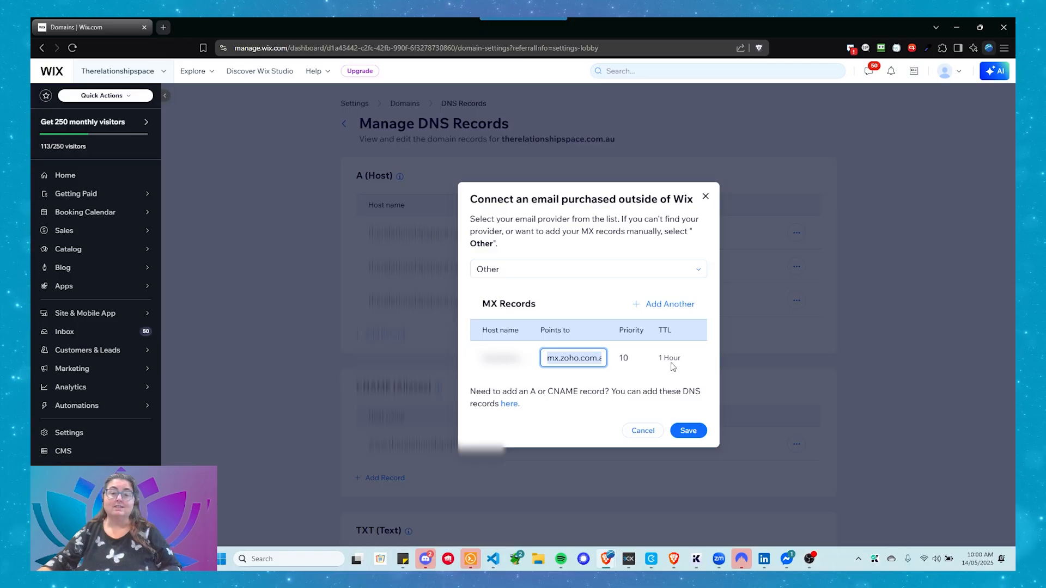
left_click(687, 434)
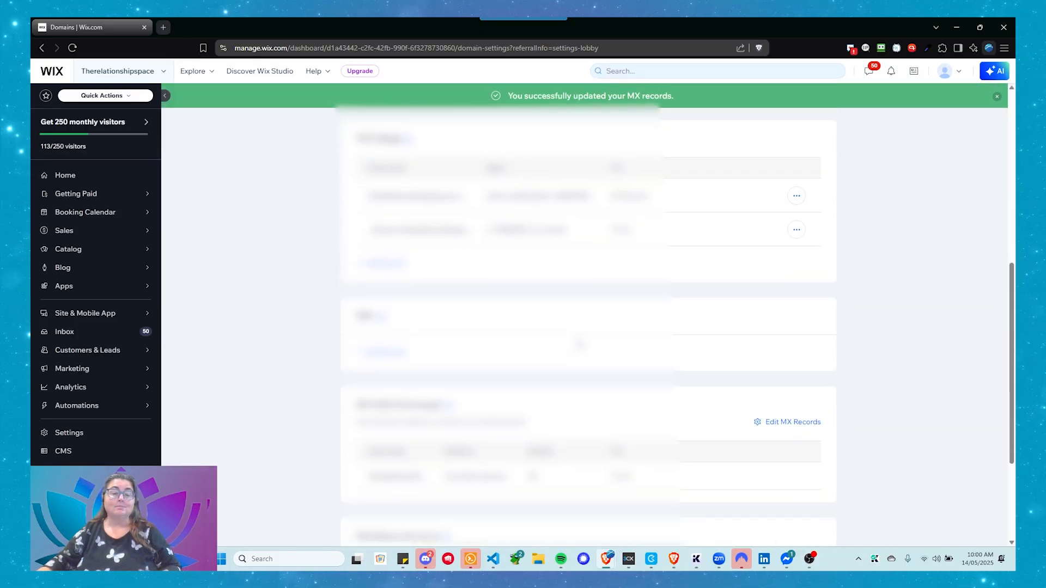
- Reopen the MX records for editing, choose Other as the email provider, and add two more record rows
scroll(579, 344, "down", 2)
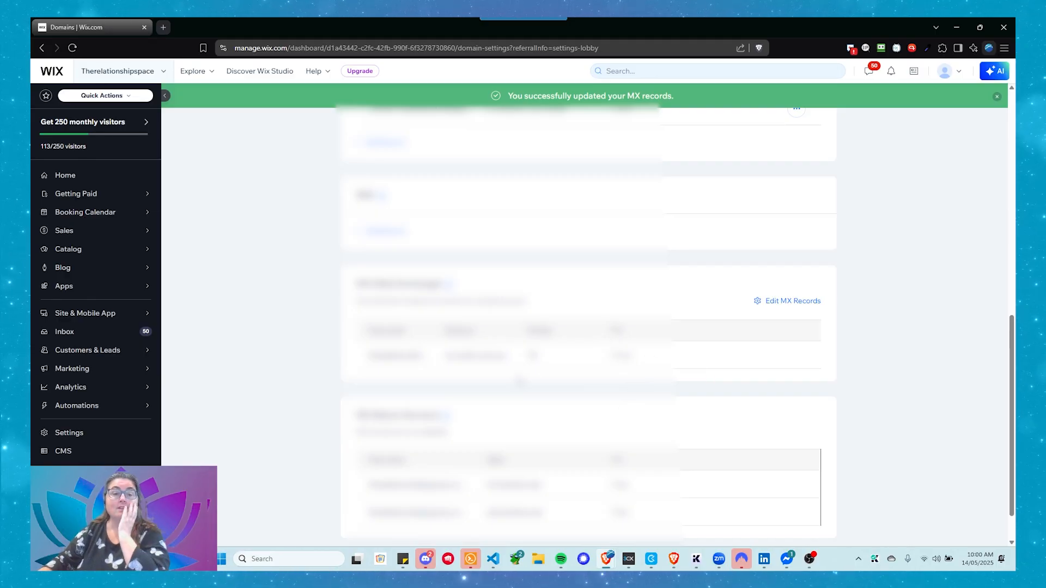
left_click(776, 302)
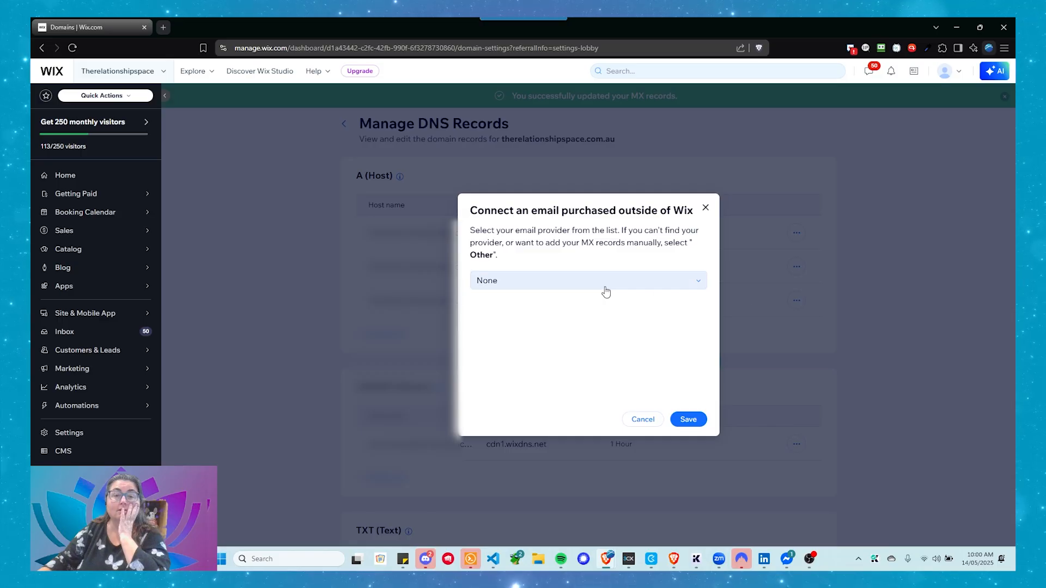
left_click(538, 284)
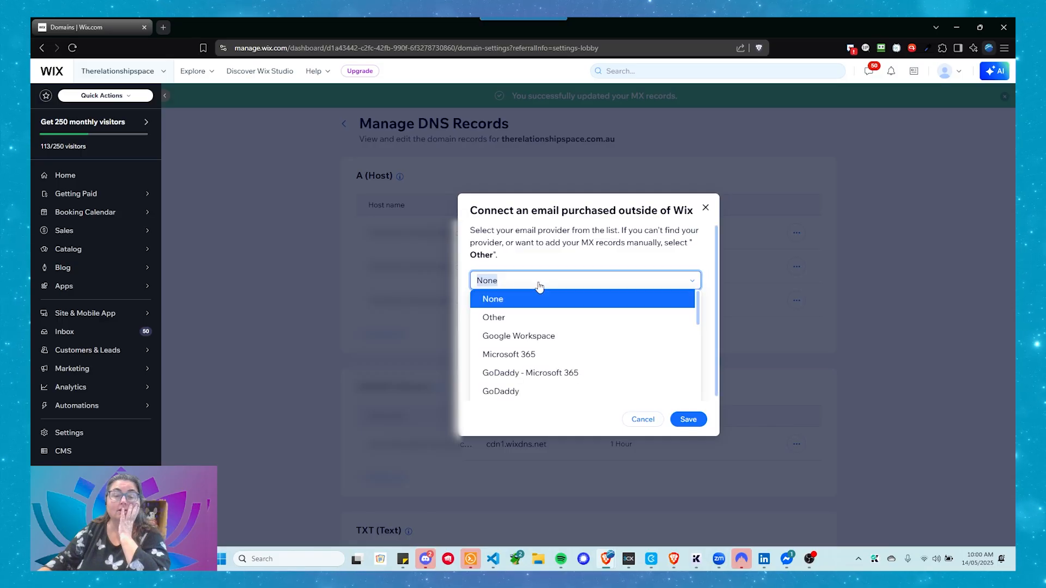
left_click(534, 318)
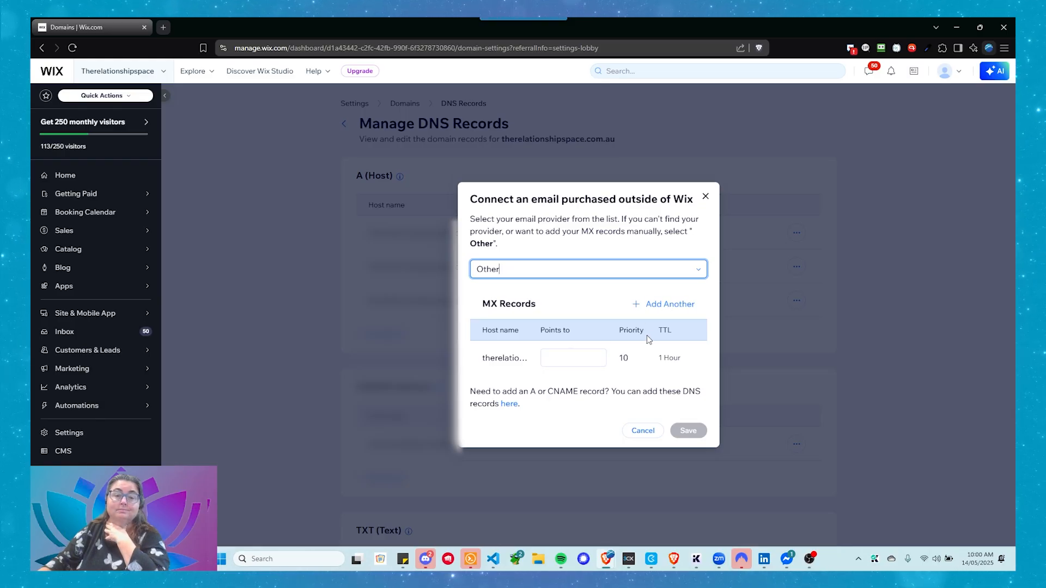
left_click(661, 304)
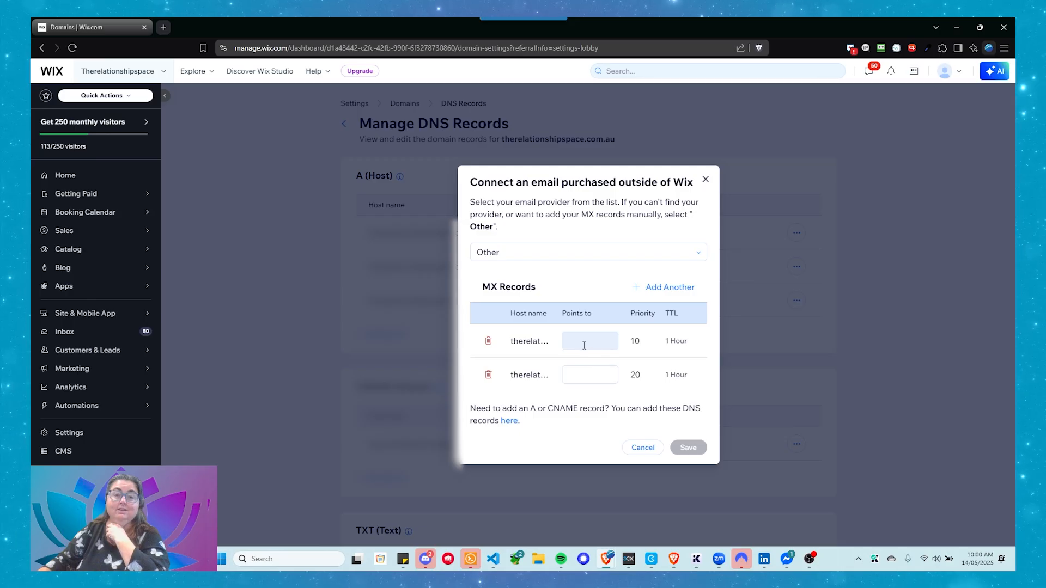
left_click(579, 341)
left_click(666, 289)
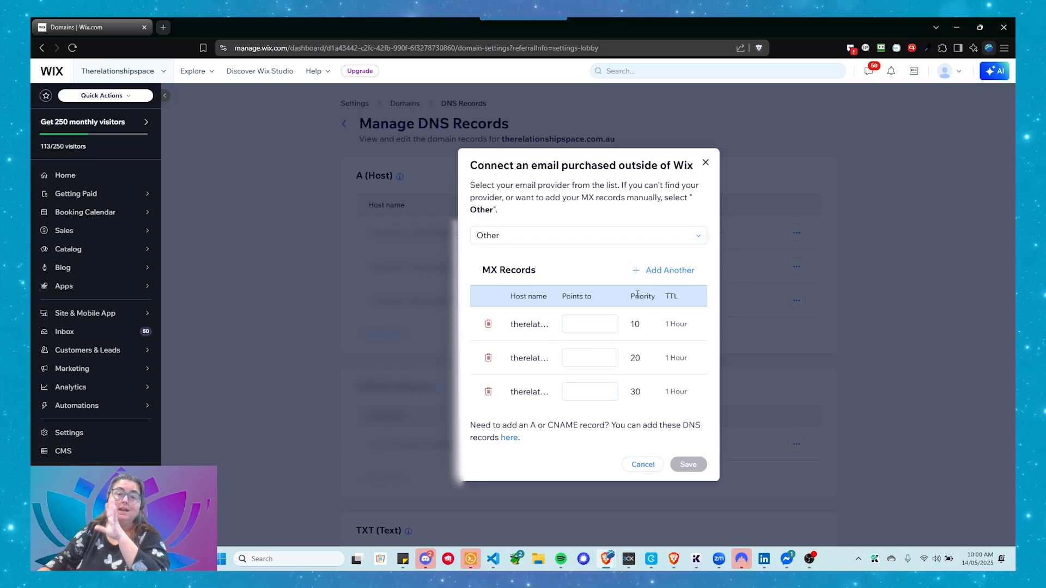
- Point the priority 10 MX record to mx.zoho.com.au
left_click(579, 327)
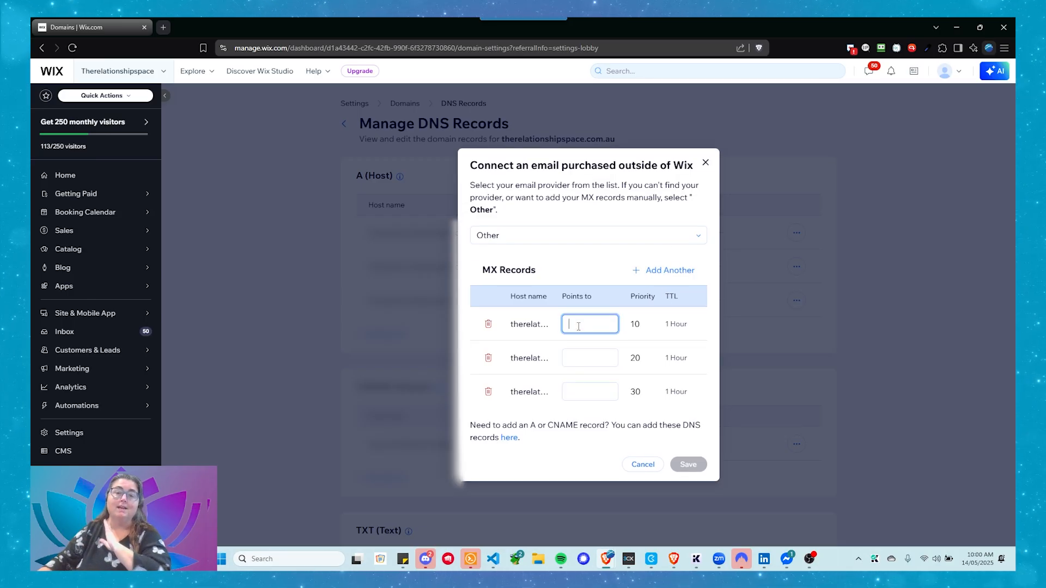
mouse_move(470, 559)
type("mx")
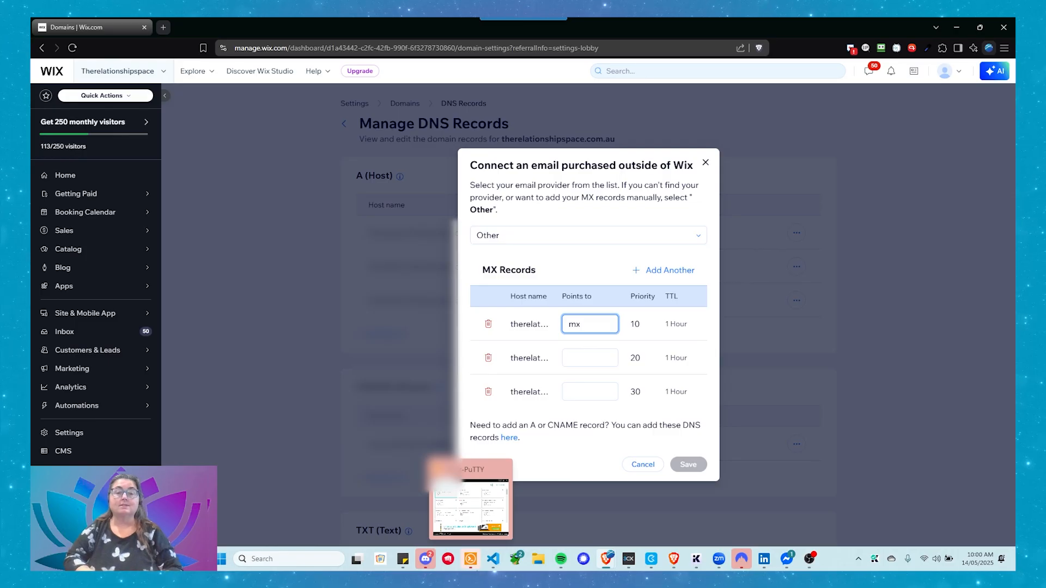
type(".zh")
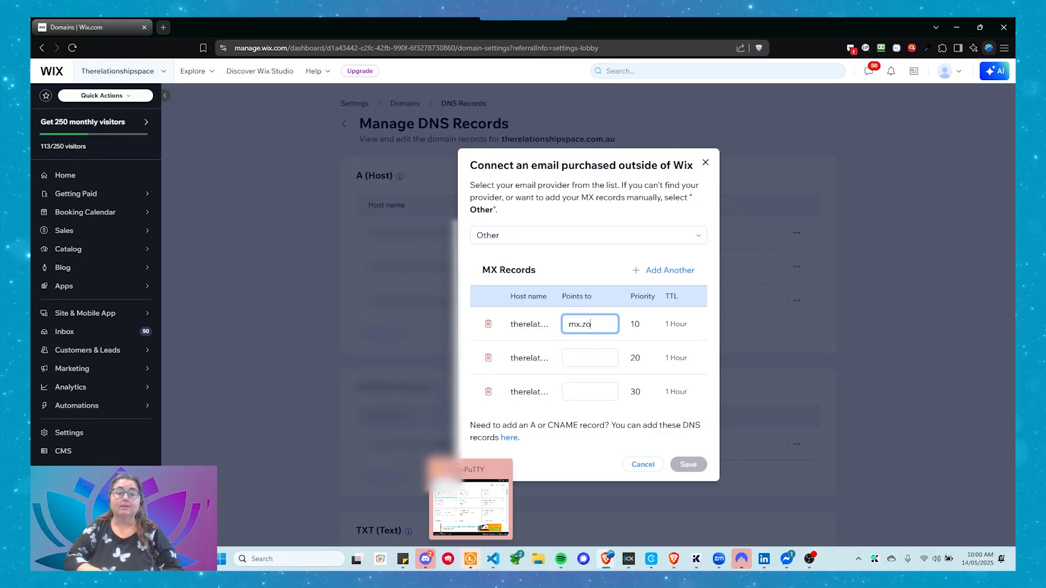
type("ho.com.au")
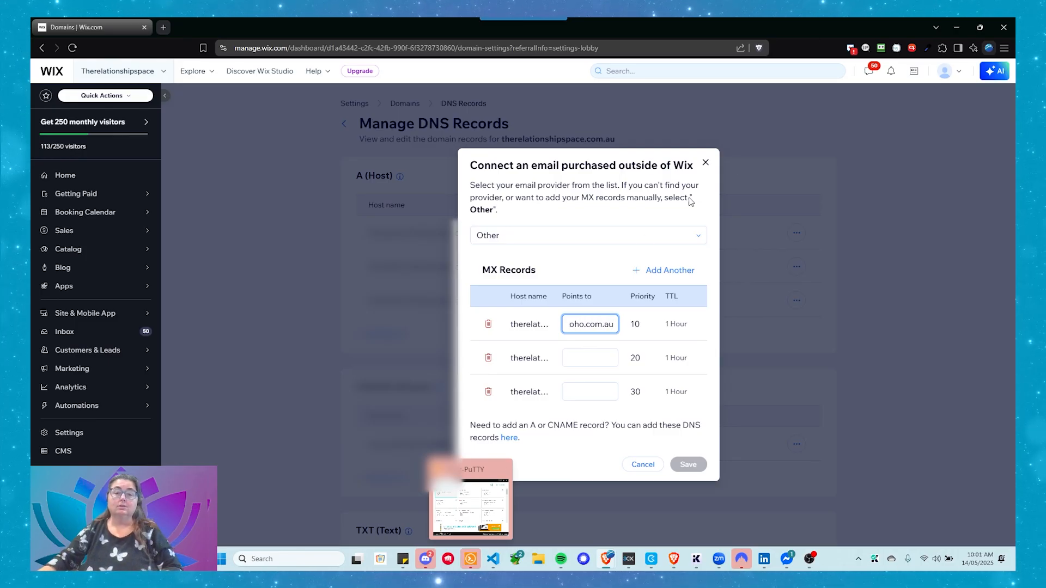
- Point the priority 20 MX record to mx2.zoho.com.au
left_click(593, 360)
type("mx")
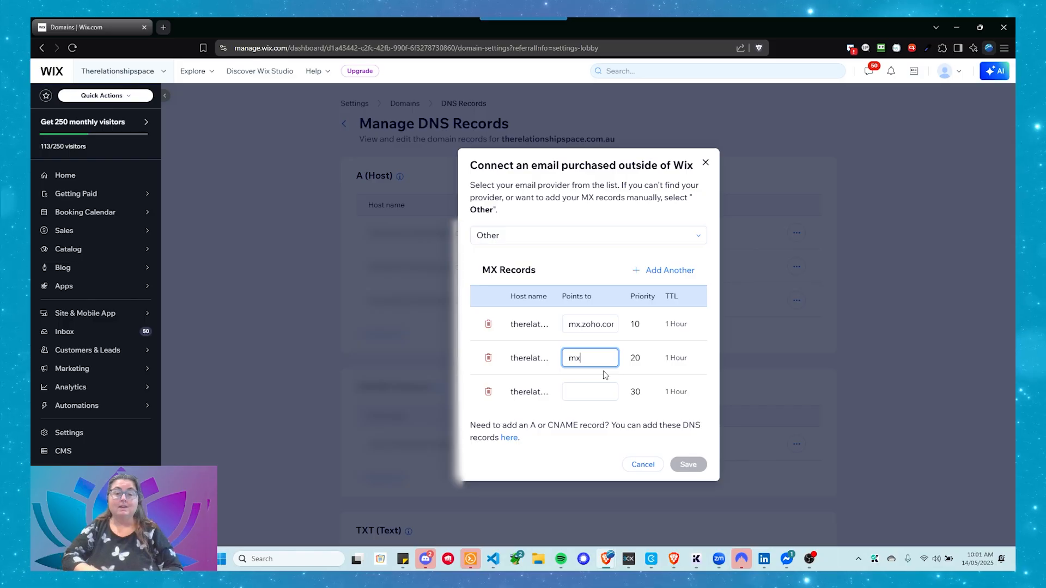
type("2.zoho.")
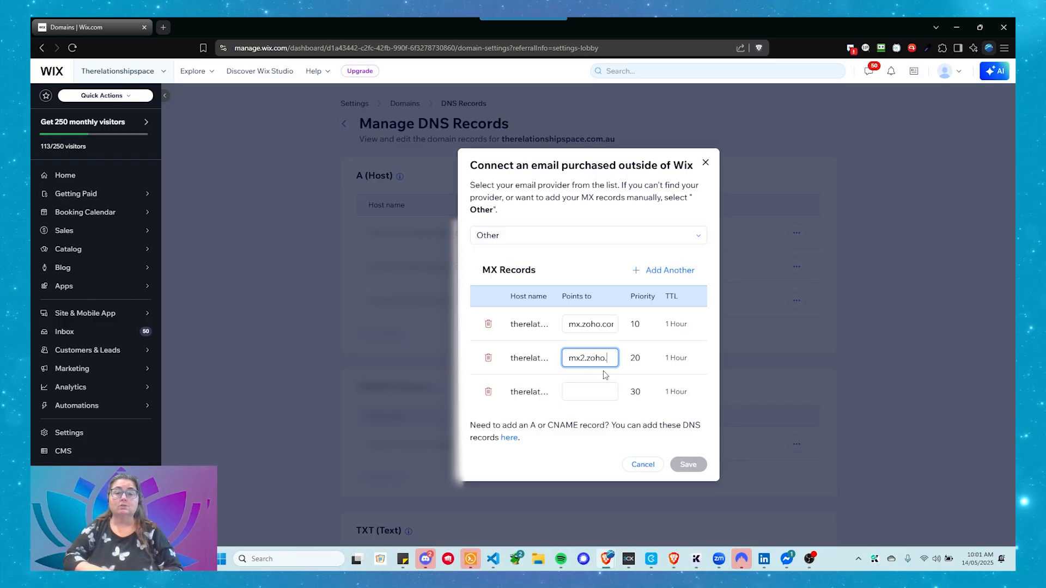
type("com.au")
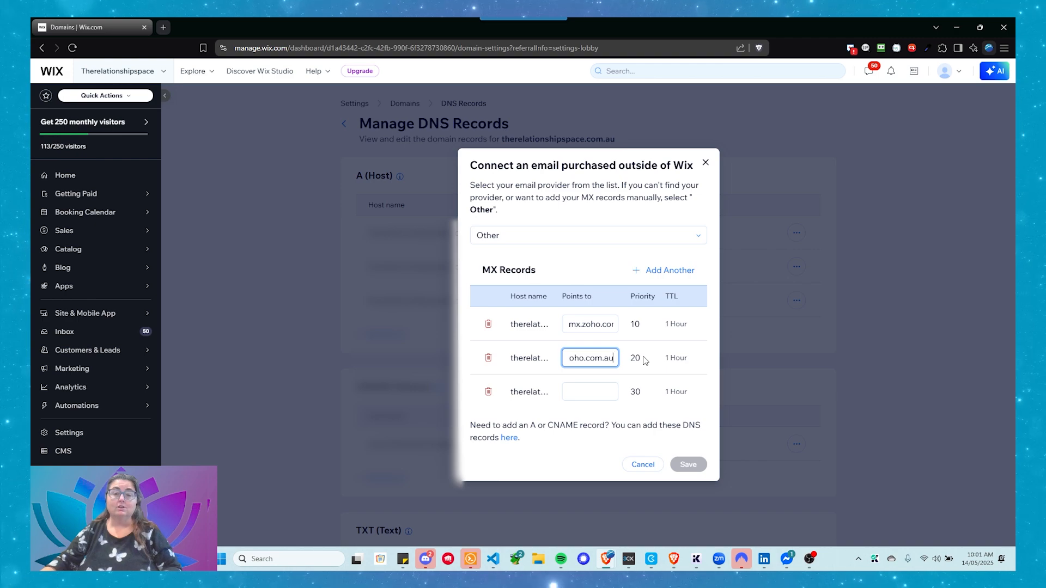
- Point the priority 30 MX record to mx3.zoho.com.au and save the MX records
left_click(580, 392)
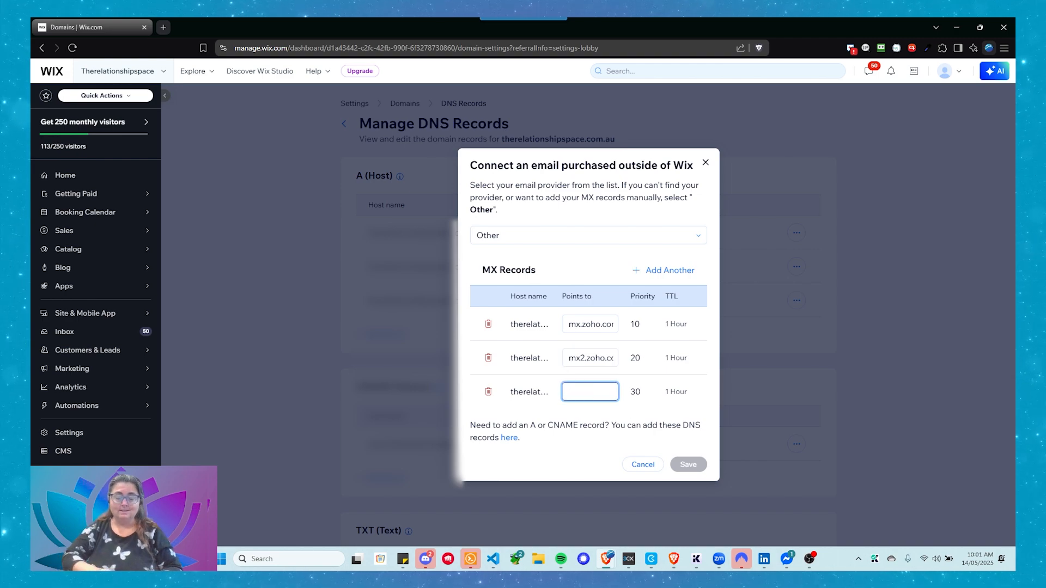
type("mx3.zoh")
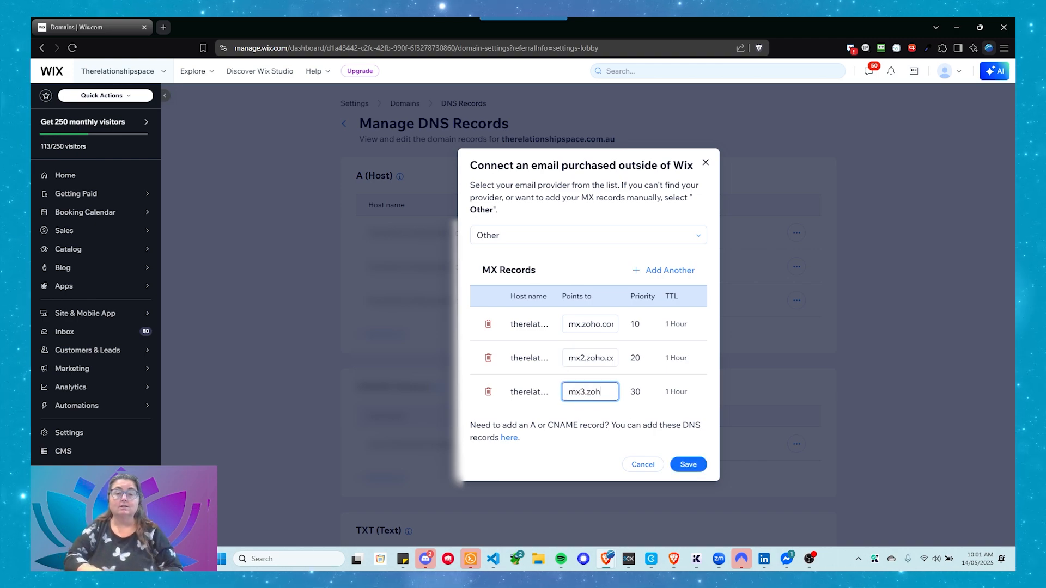
type("o.com.au")
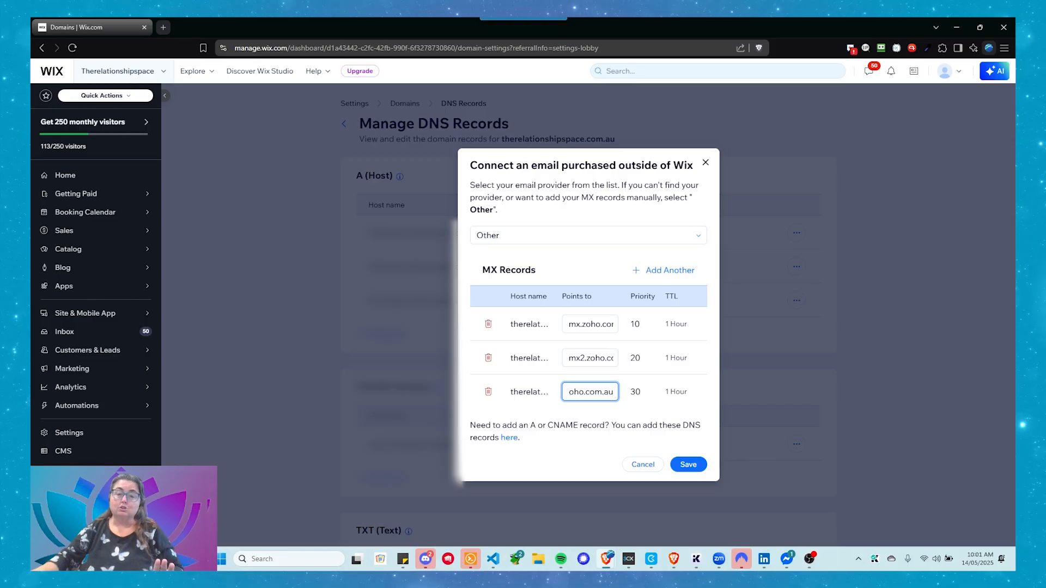
left_click(646, 398)
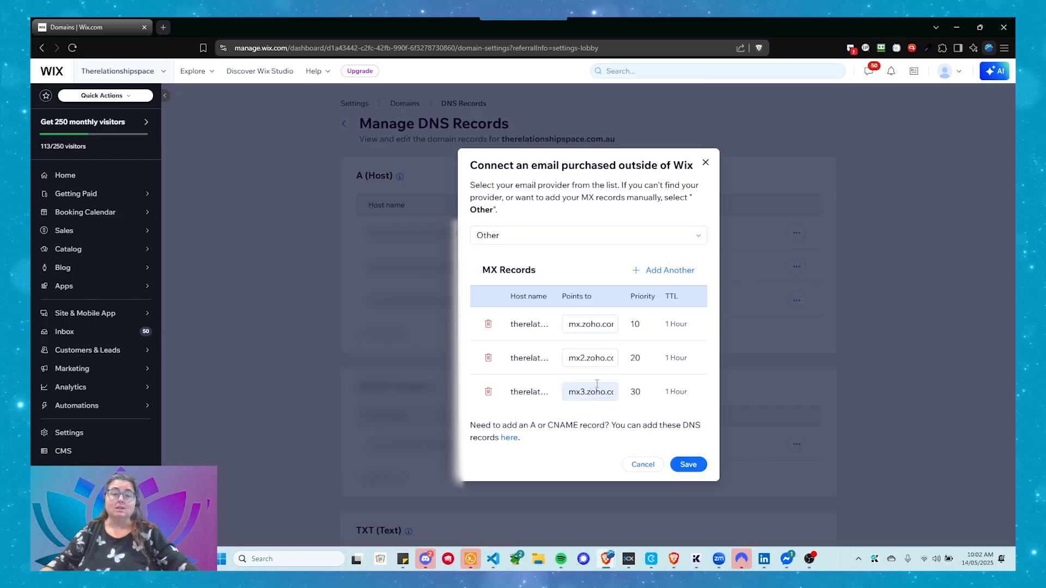
left_click(687, 464)
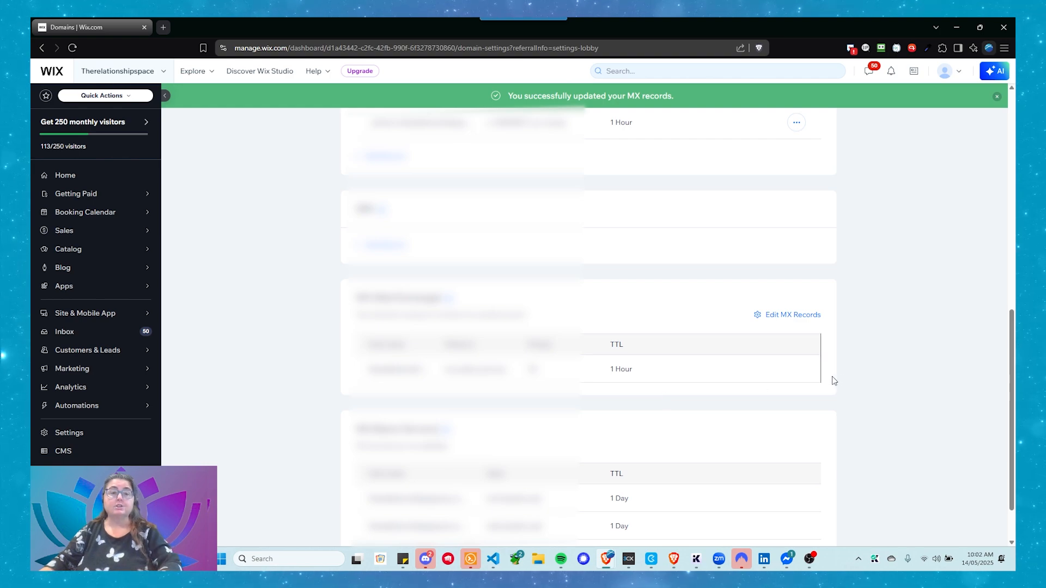
- Reload the Domains page, reopen the domain's DNS records and check the saved MX records
key("F5")
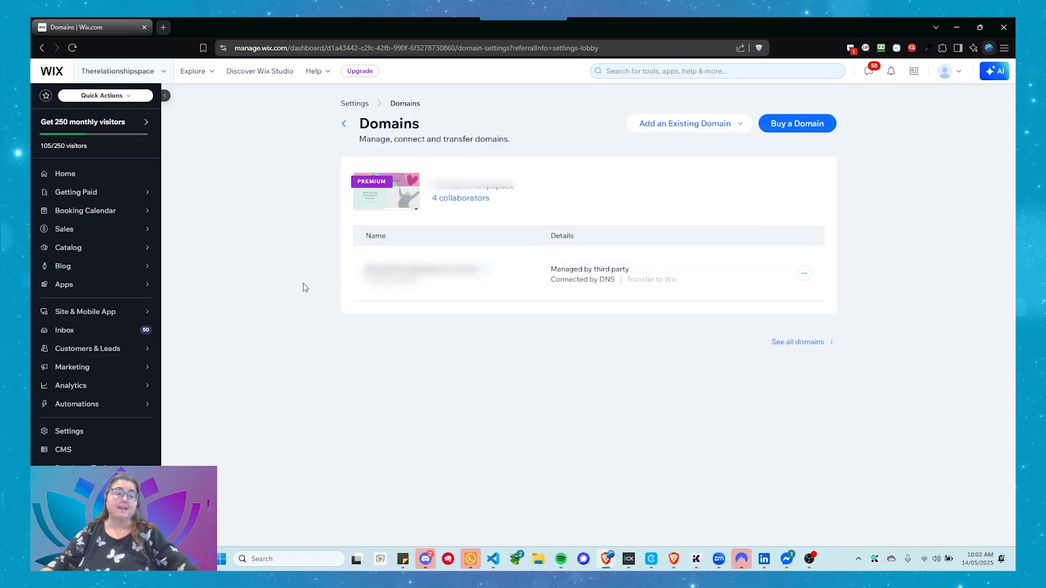
left_click(804, 272)
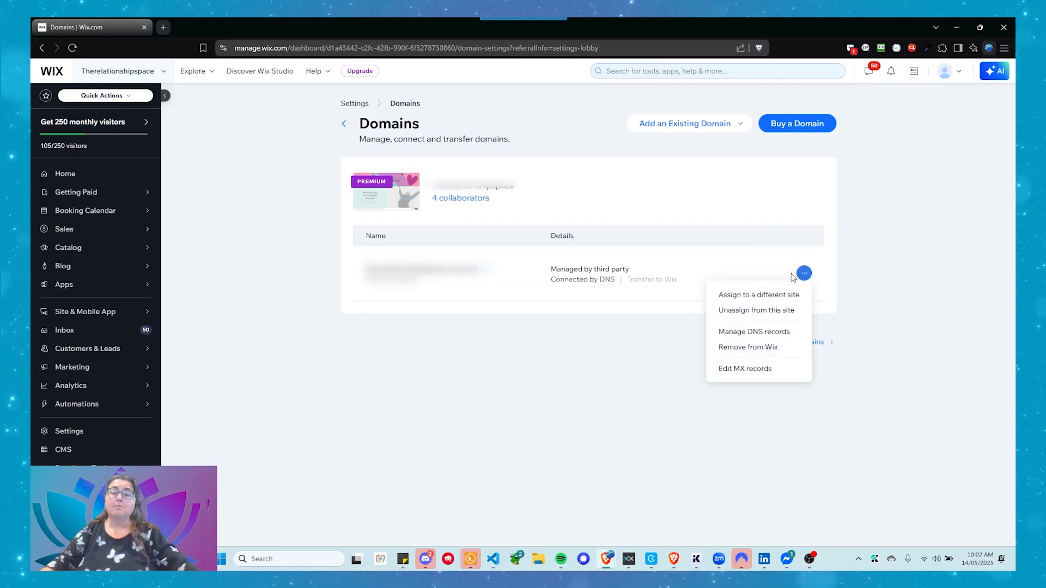
left_click(741, 333)
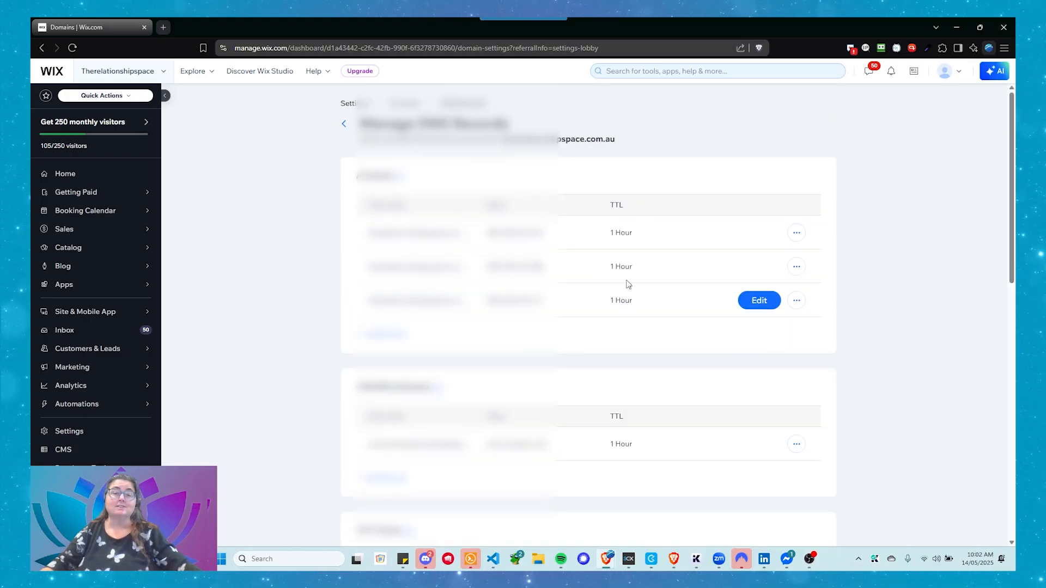
scroll(572, 229, "down", 6)
scroll(573, 238, "down", 5)
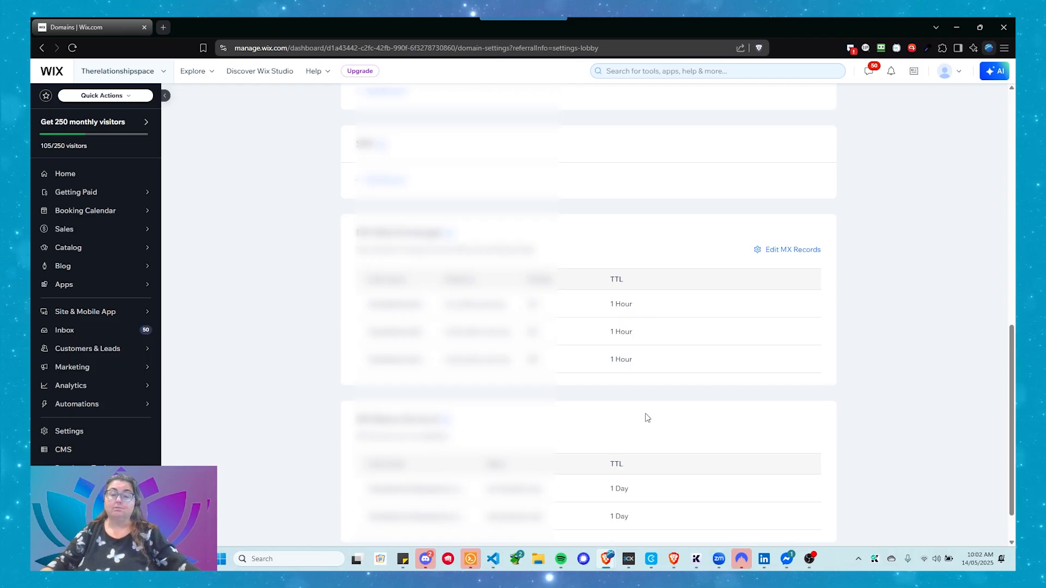
- Switch to the Zoho Mail DNS Mapping page and copy the SPF record's value
mouse_move(680, 562)
left_click(676, 512)
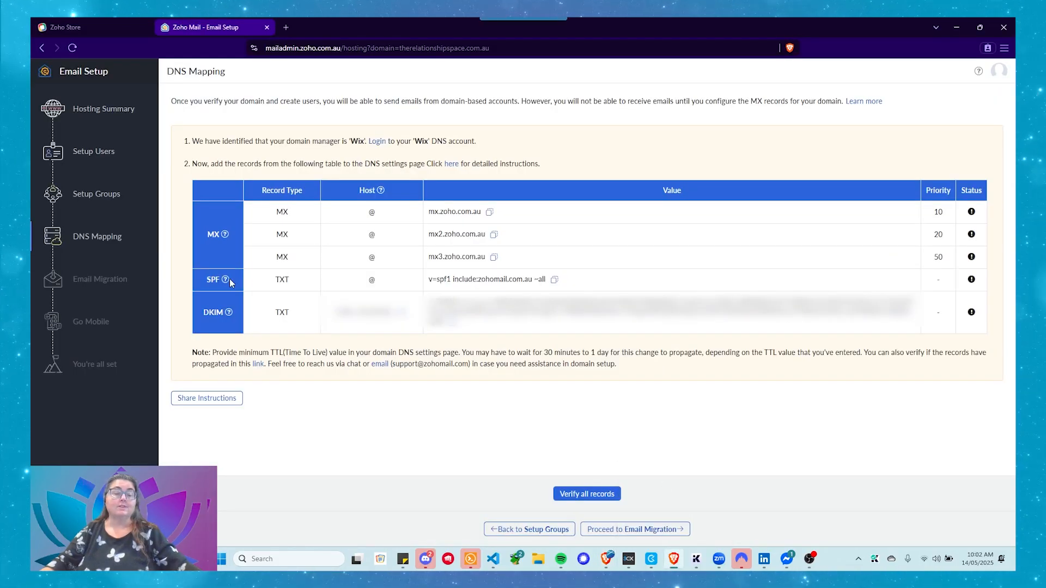
left_click(554, 280)
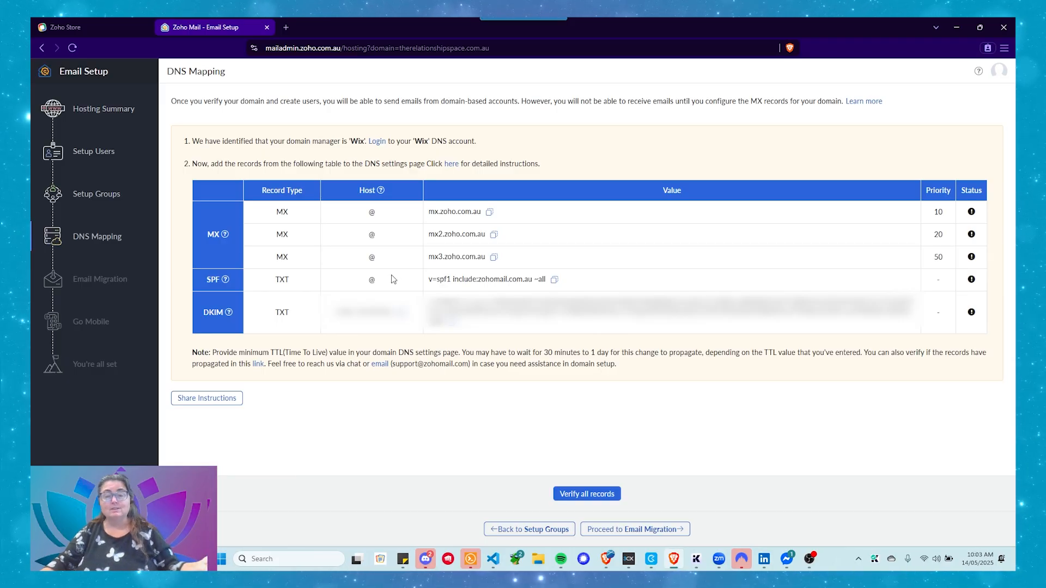
left_click(554, 280)
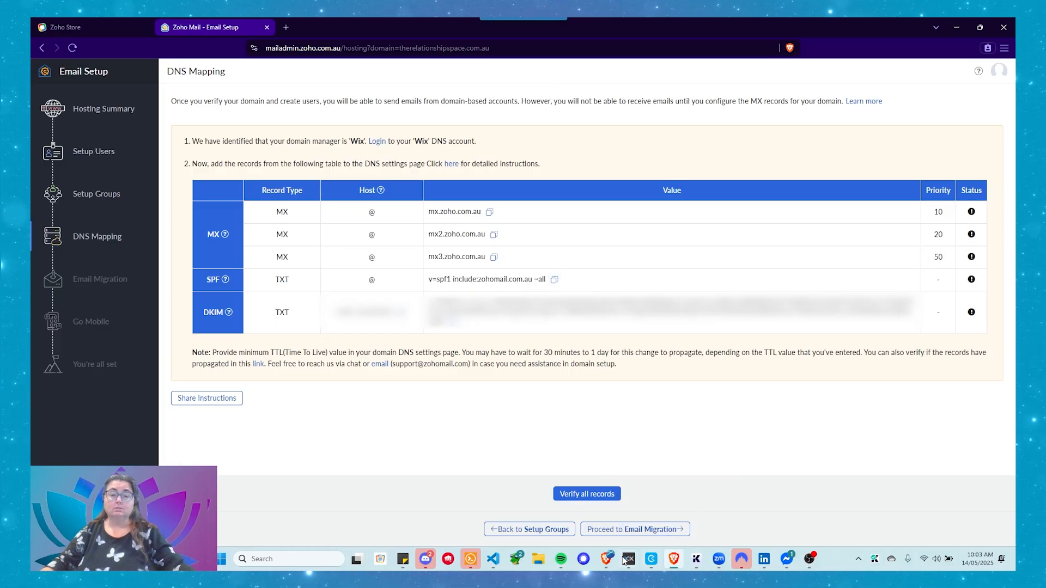
- Back in Wix, add a TXT record with a blank host name and the copied value v=spf1 include:zohomail.com.au ~all
mouse_move(606, 559)
left_click(657, 507)
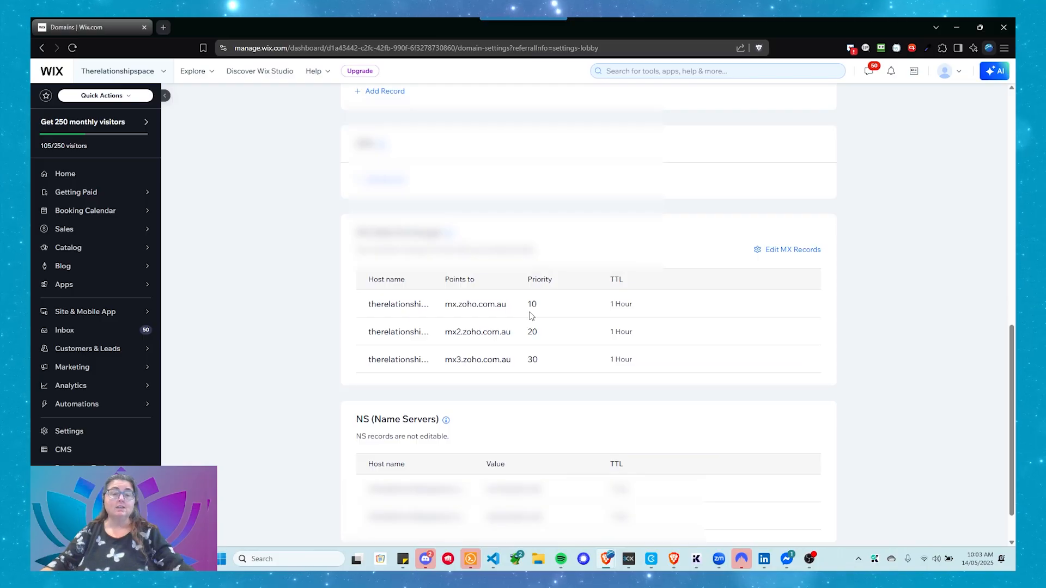
scroll(537, 323, "down", 1)
scroll(536, 324, "up", 5)
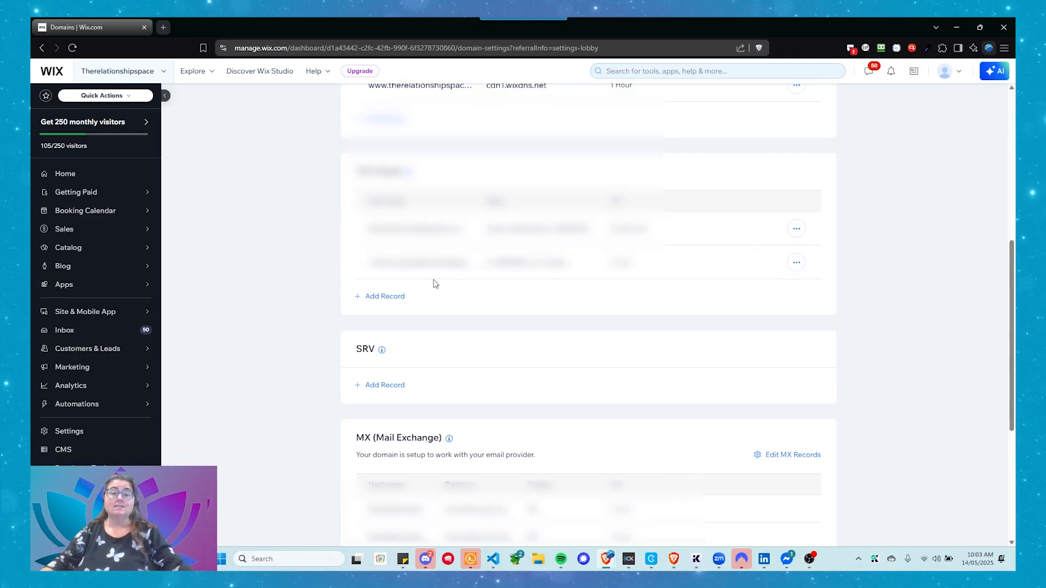
left_click(393, 302)
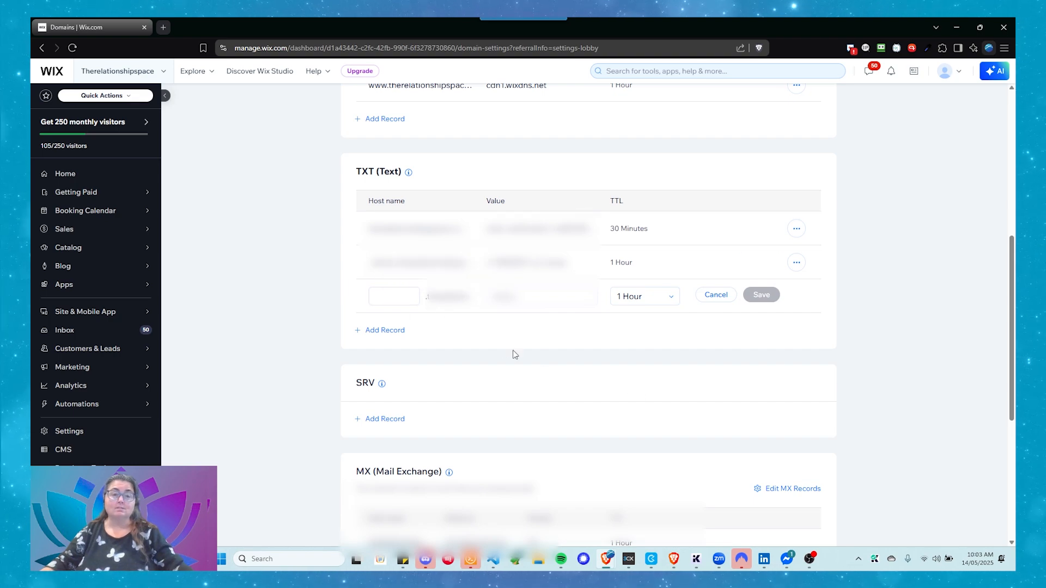
left_click(506, 297)
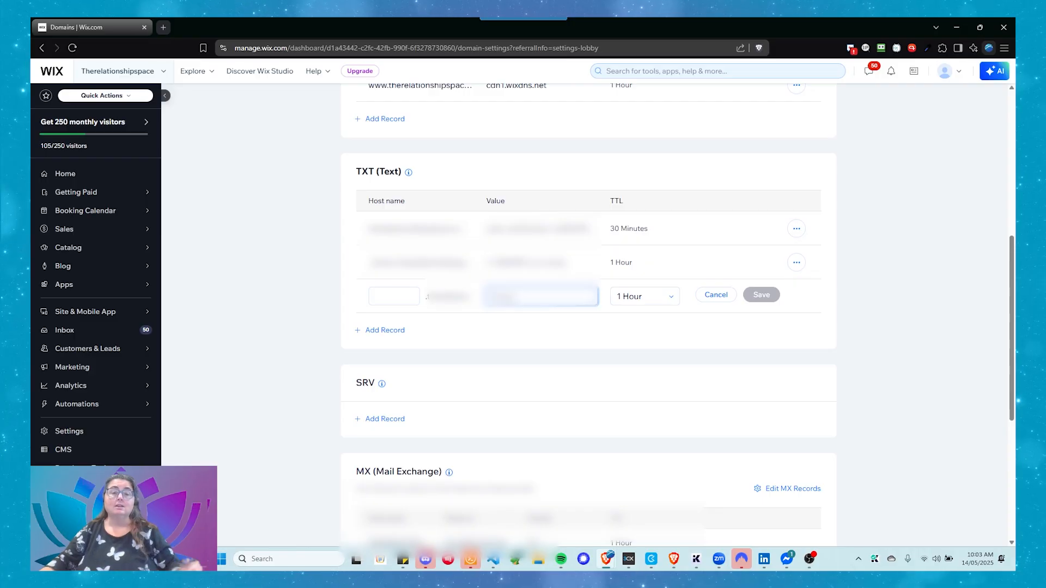
key("ctrl+v")
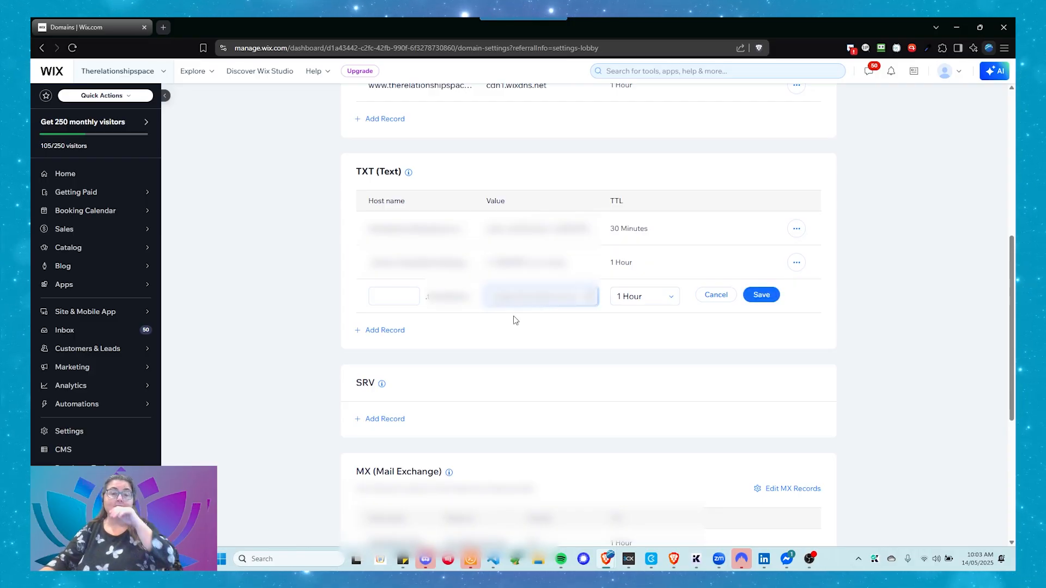
- Set the SPF record's TTL to 30 Minutes, save it, and check it in the TXT records list
left_click(627, 298)
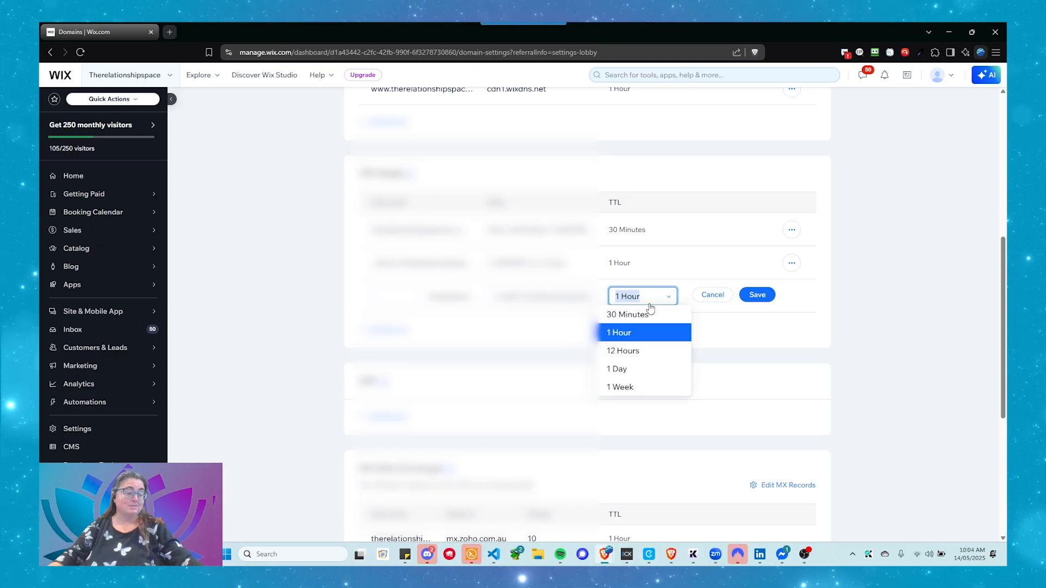
left_click(628, 315)
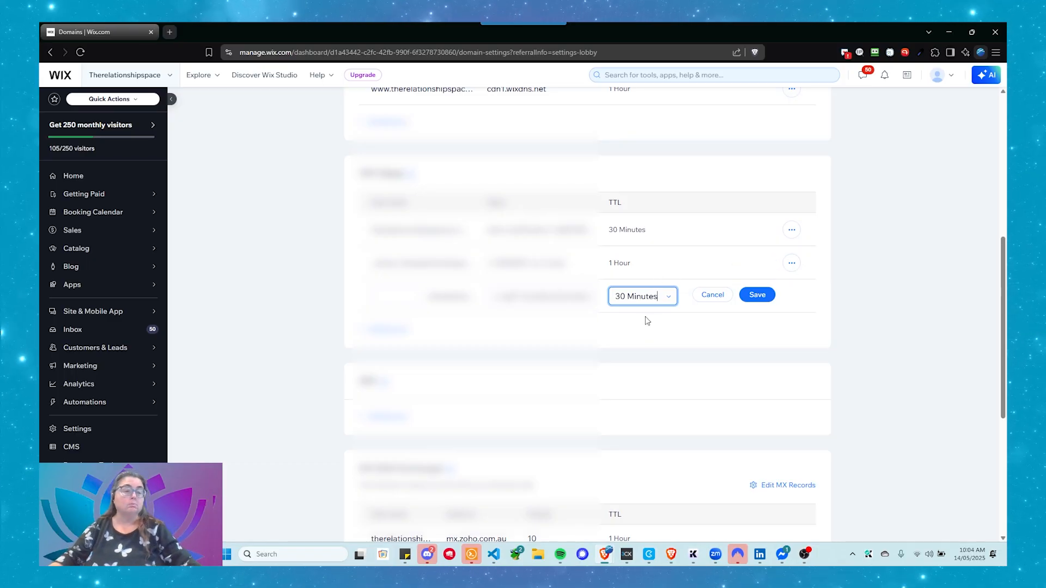
left_click(763, 296)
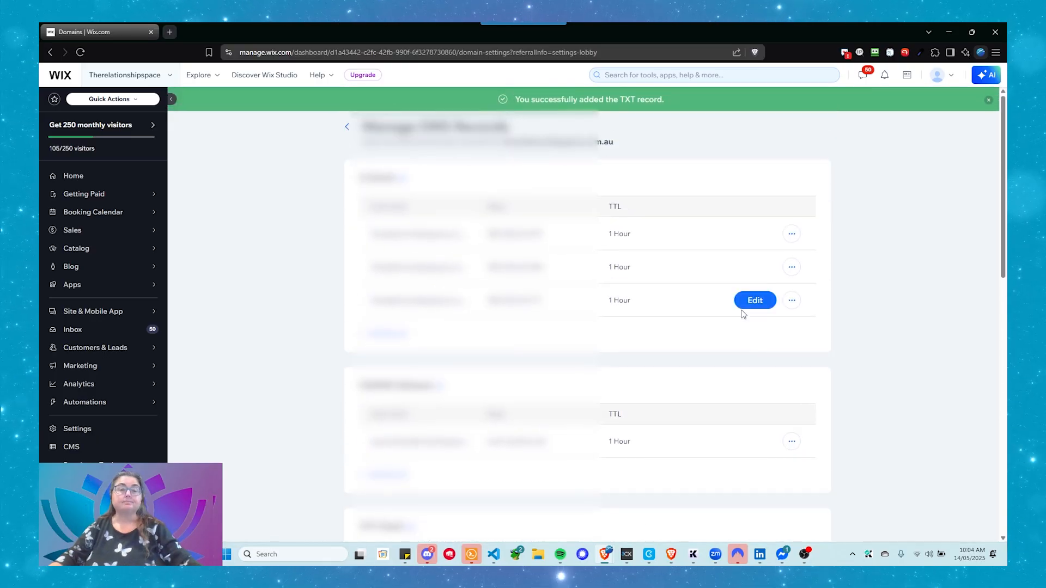
scroll(739, 315, "down", 5)
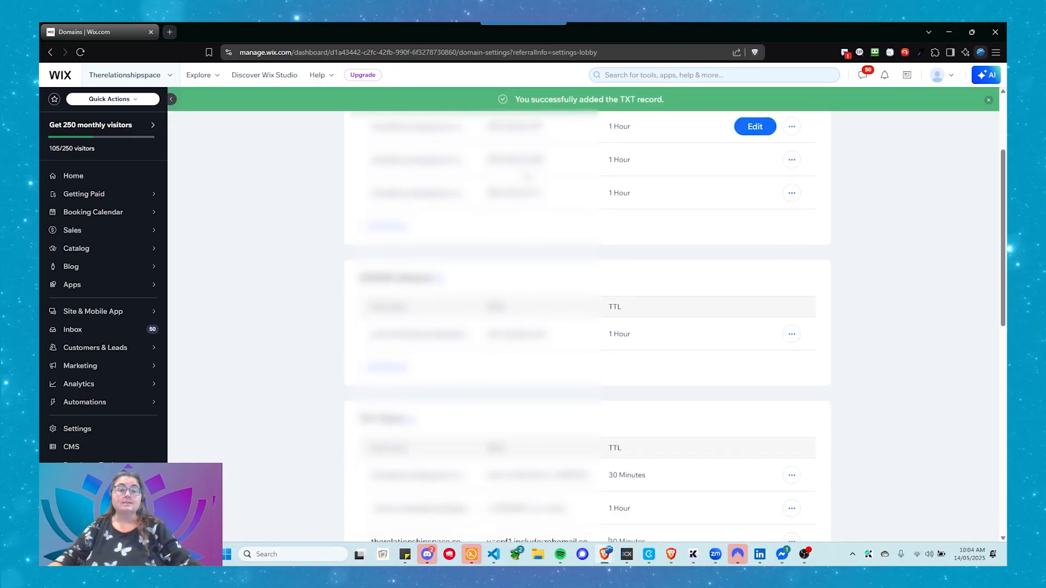
scroll(529, 186, "down", 1)
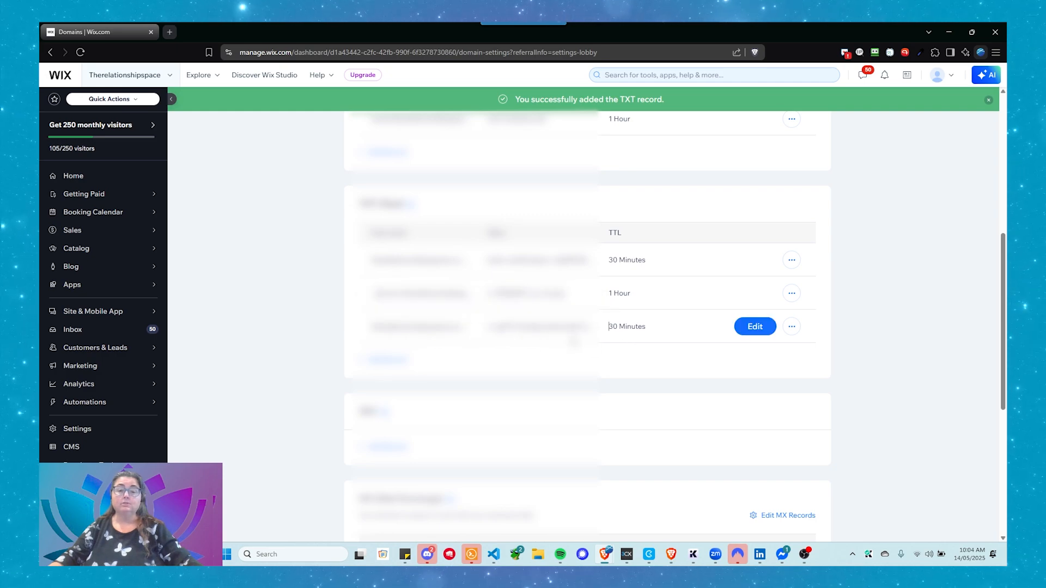
- Switch to the Zoho Mail DNS Mapping page and copy the DKIM record's host name
mouse_move(671, 555)
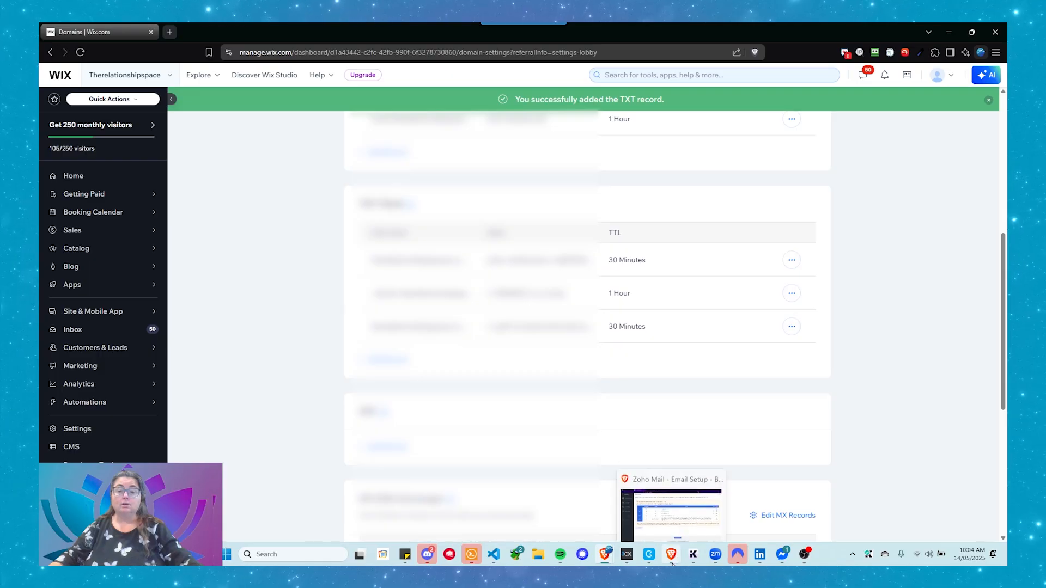
left_click(687, 516)
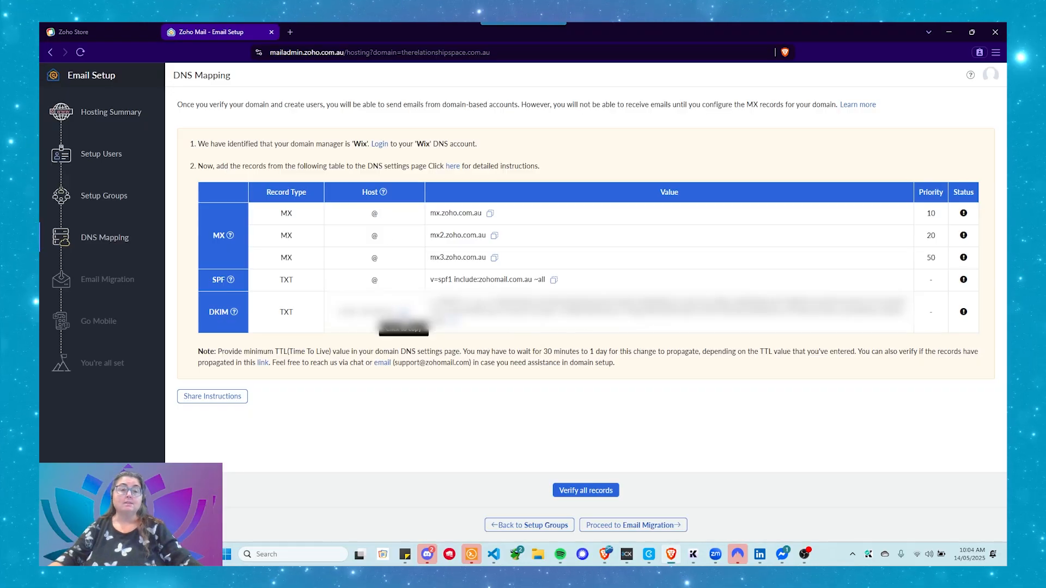
left_click(384, 235)
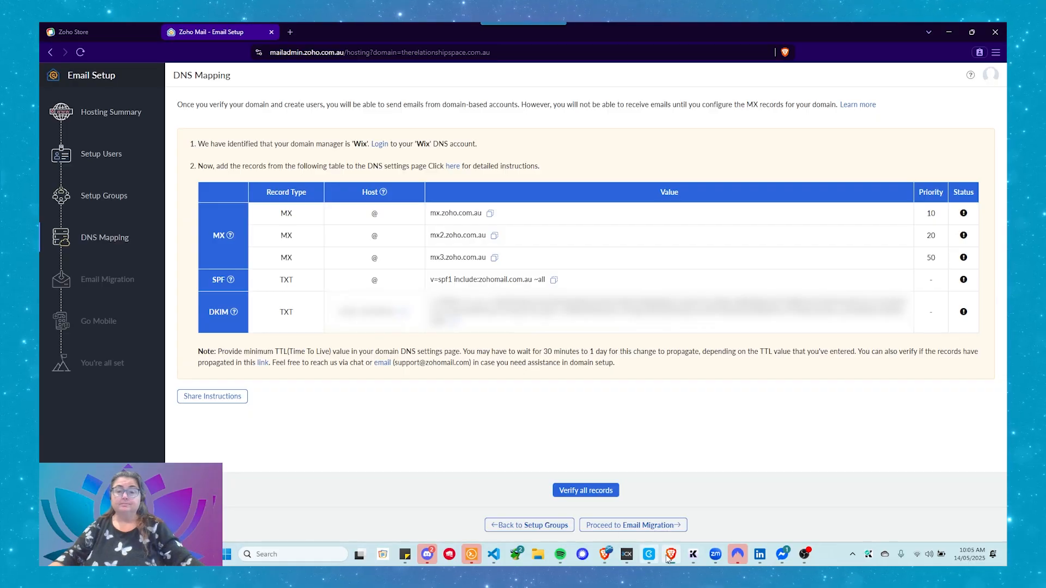
- Switch to the Wix domain DNS settings and start a new TXT record with the copied DKIM host name
mouse_move(605, 555)
left_click(545, 501)
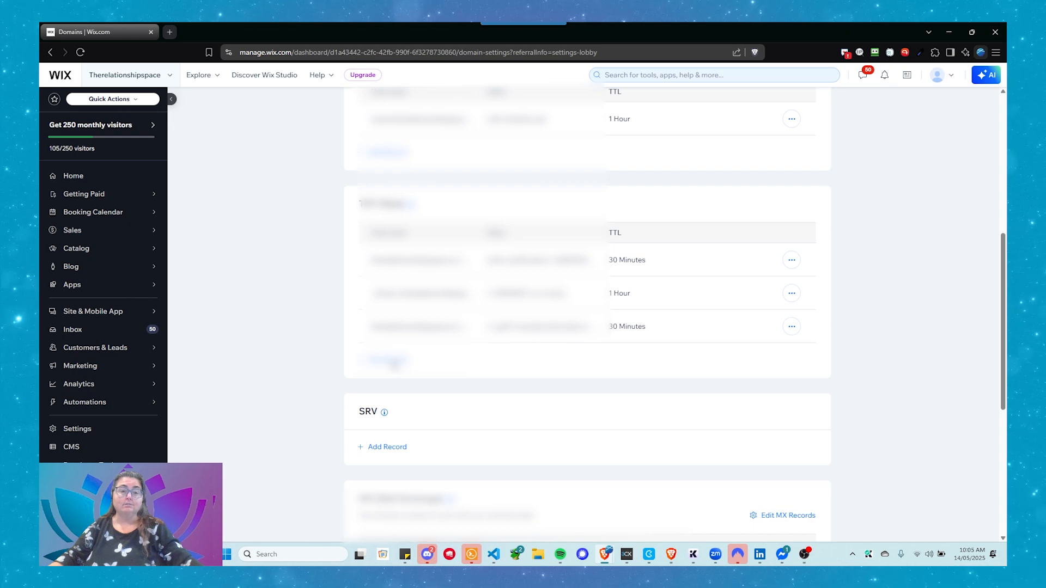
left_click(387, 359)
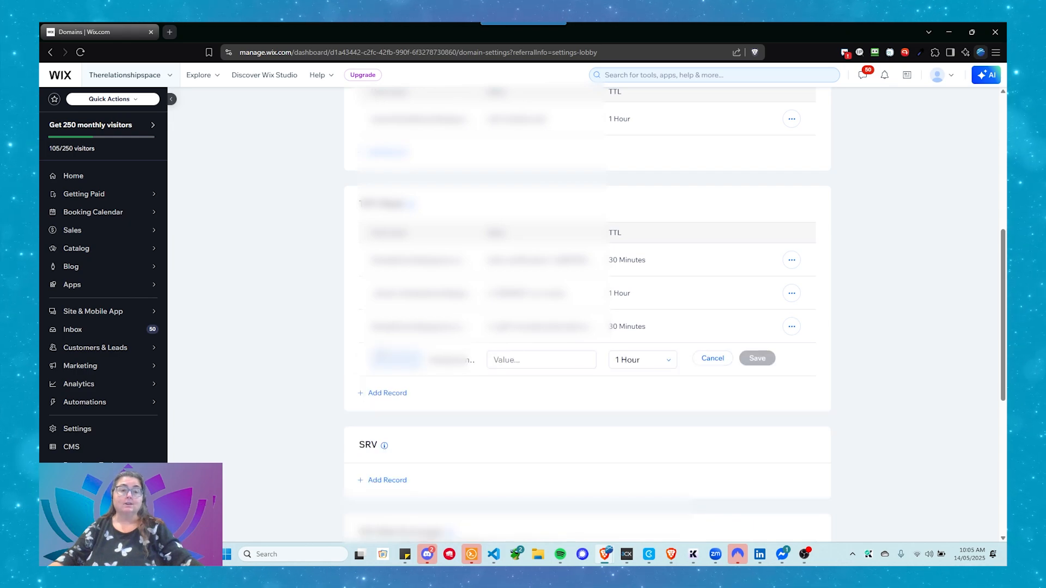
left_click(539, 357)
left_click(538, 355)
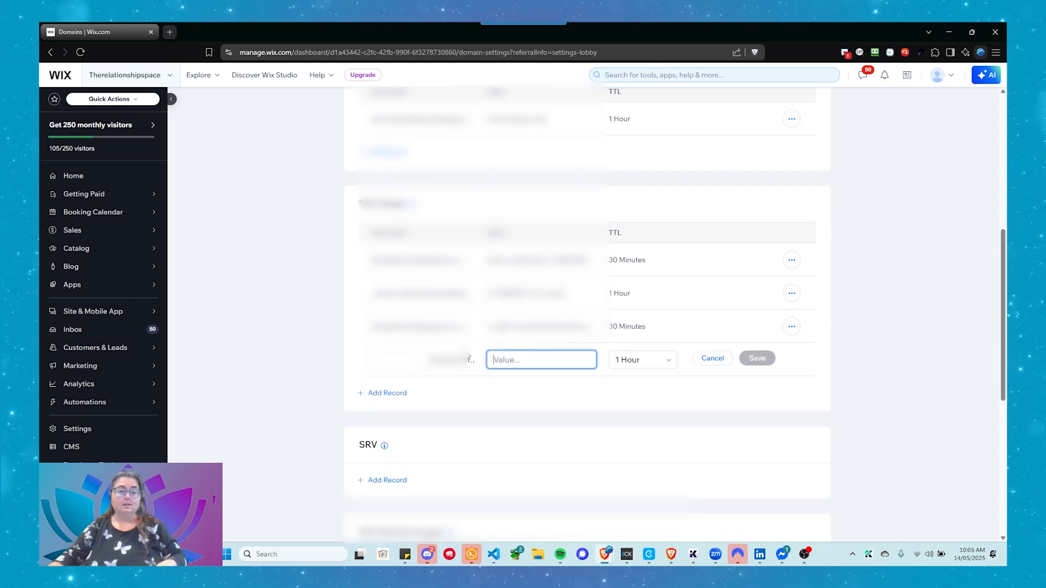
left_click(402, 360)
key("ctrl+v")
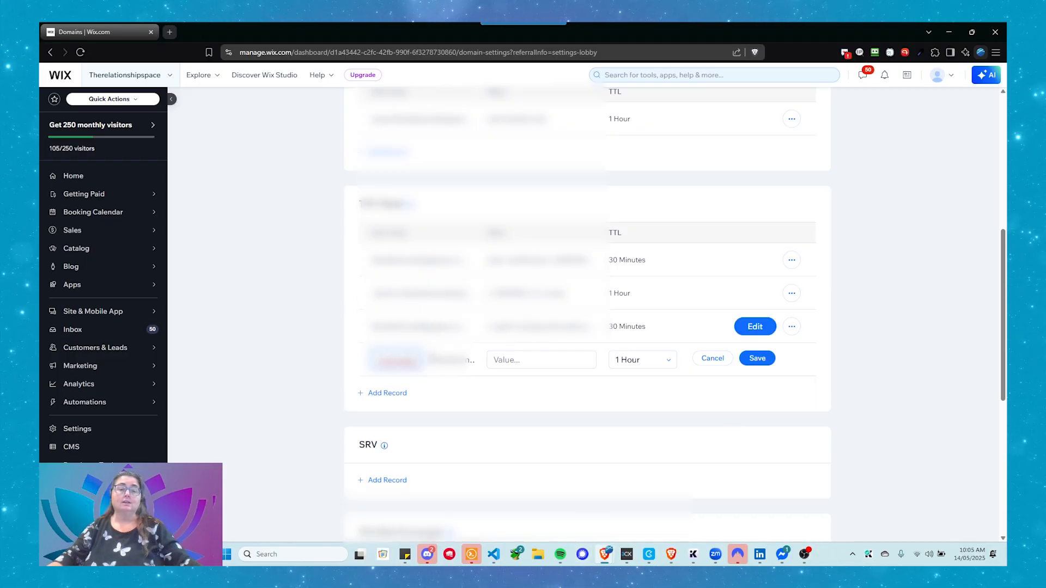
- Switch to the Zoho Mail DNS Mapping page and copy the DKIM record's value
left_click(503, 358)
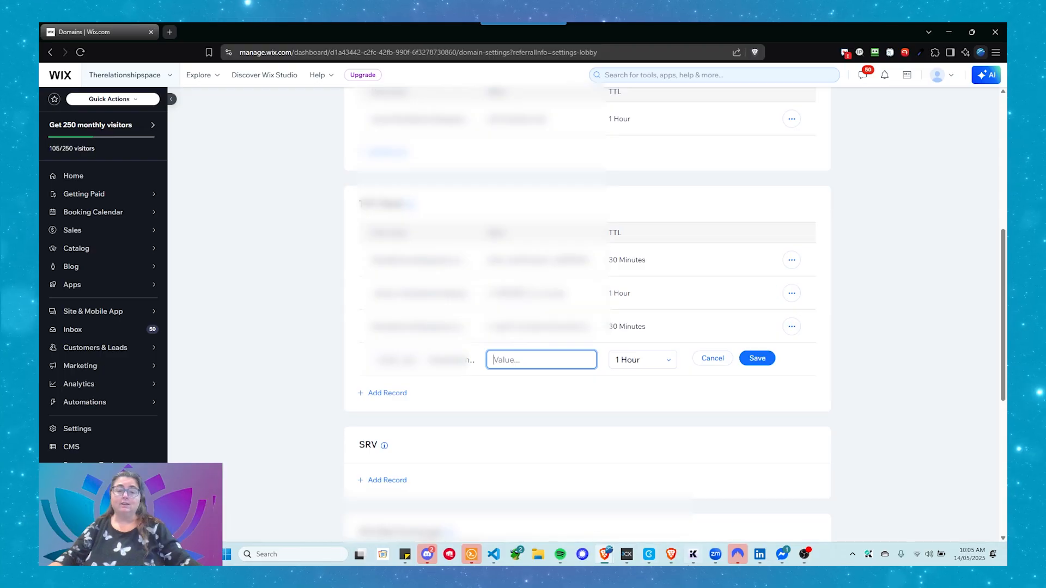
mouse_move(650, 553)
left_click(673, 507)
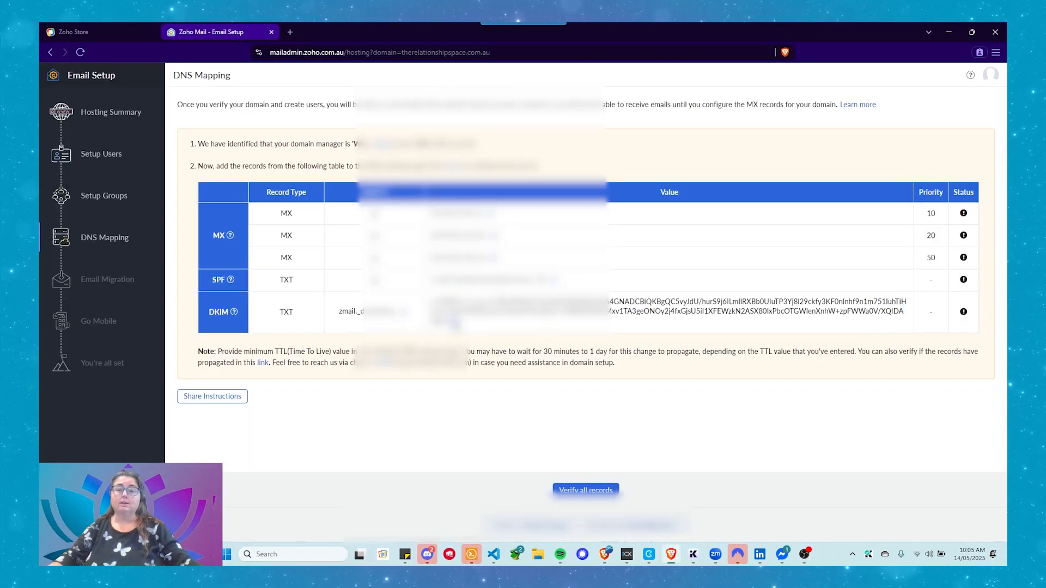
left_click(454, 322)
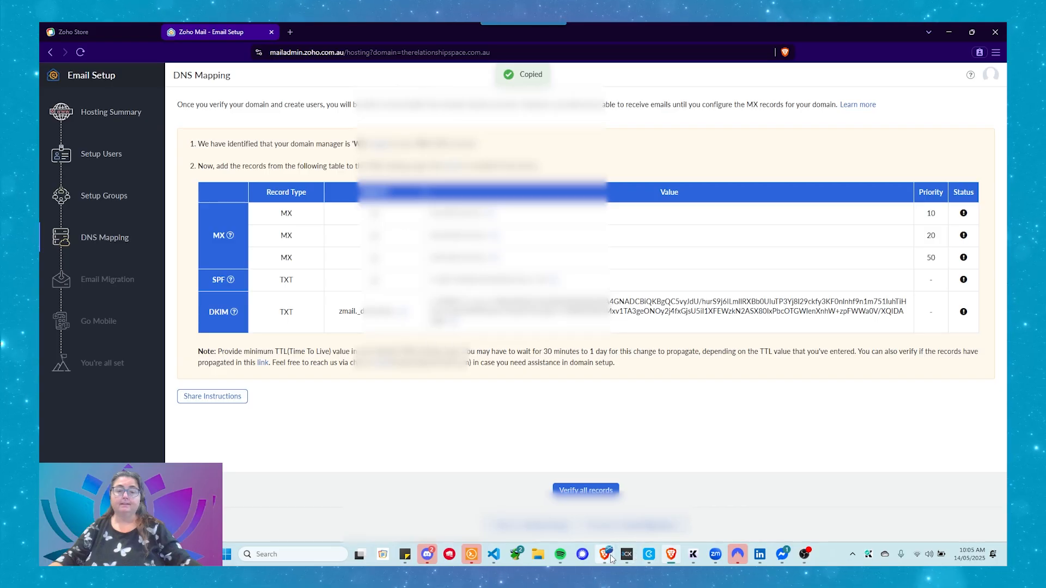
- Back in Wix, paste the DKIM value into the new TXT record, set its TTL to 30 Minutes, and save it
mouse_move(605, 554)
left_click(634, 463)
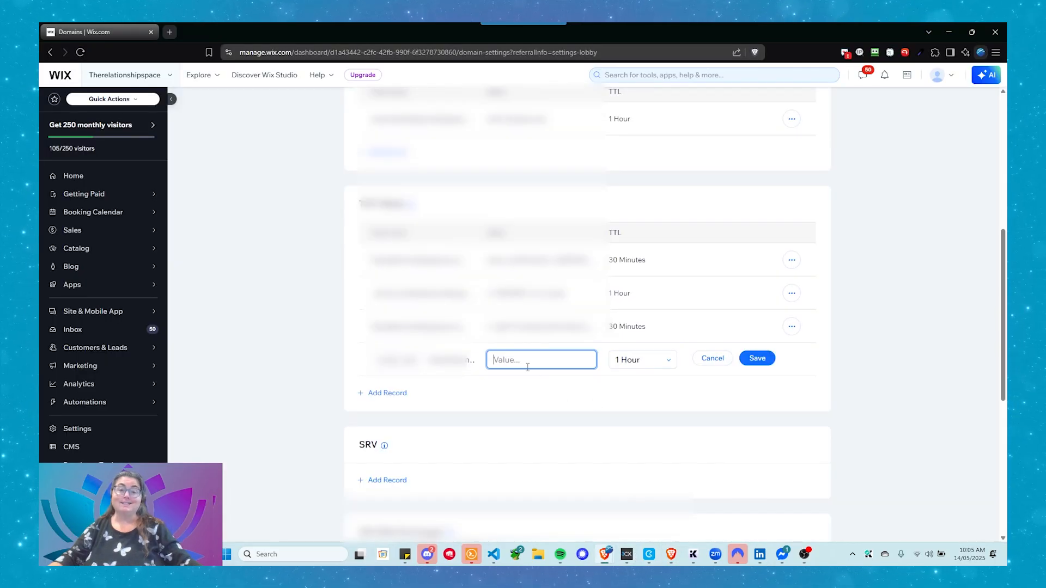
key("ctrl+v")
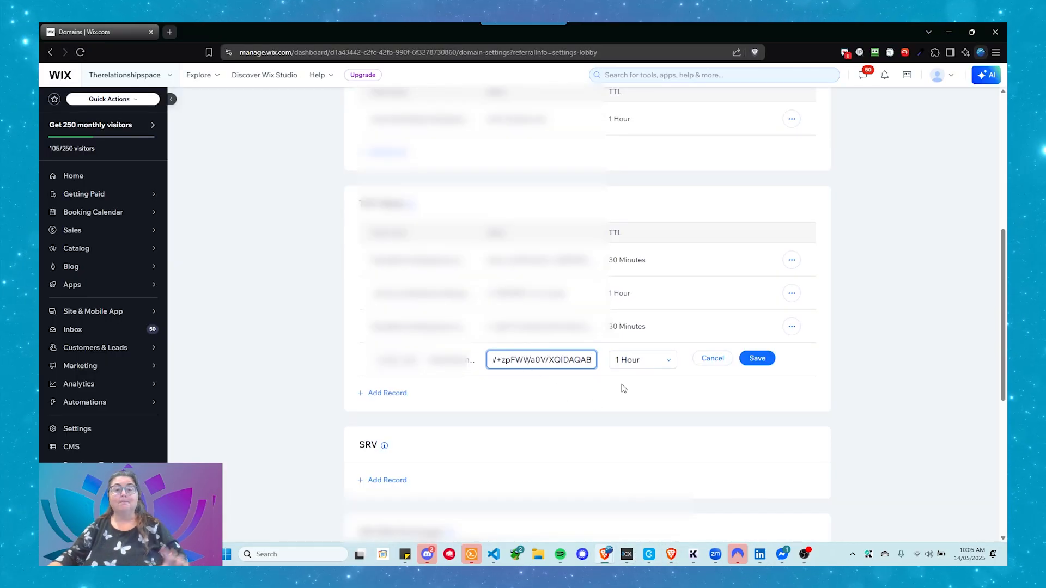
left_click(659, 360)
left_click(656, 382)
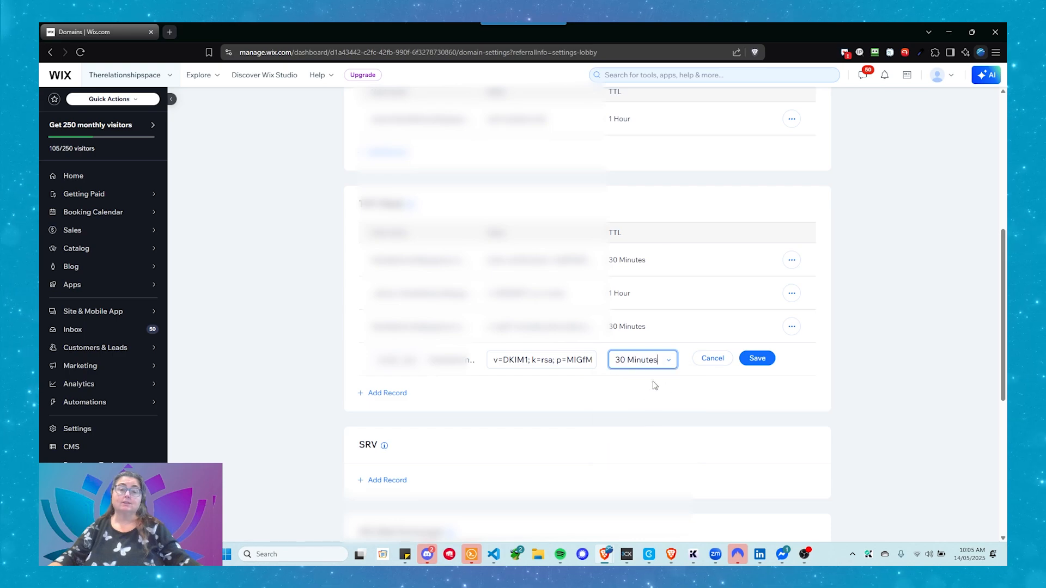
left_click(757, 358)
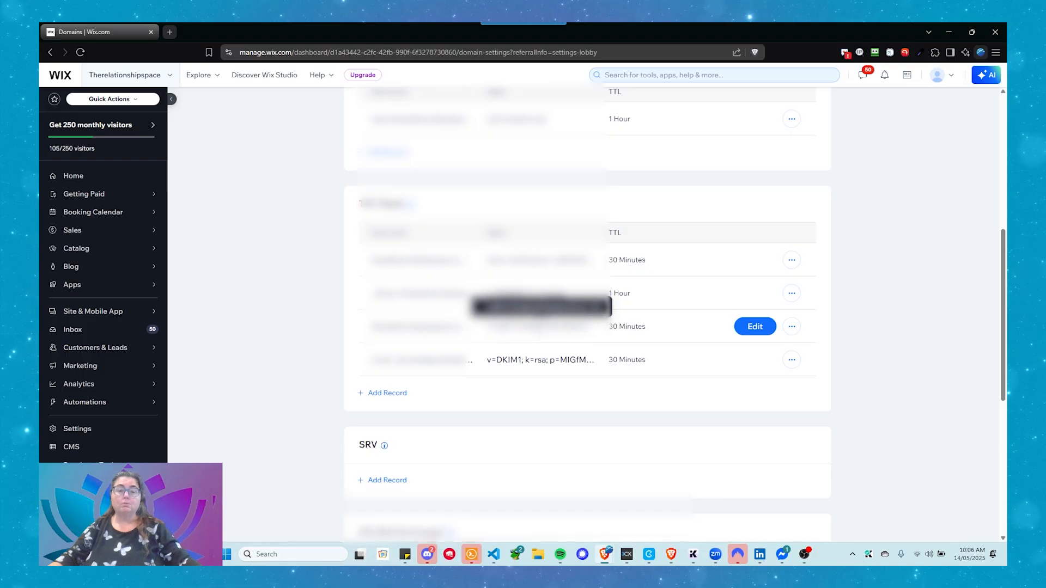
- Switch to the Zoho Mail DNS Mapping page, verify all records, and dismiss the information dialog
left_click(671, 556)
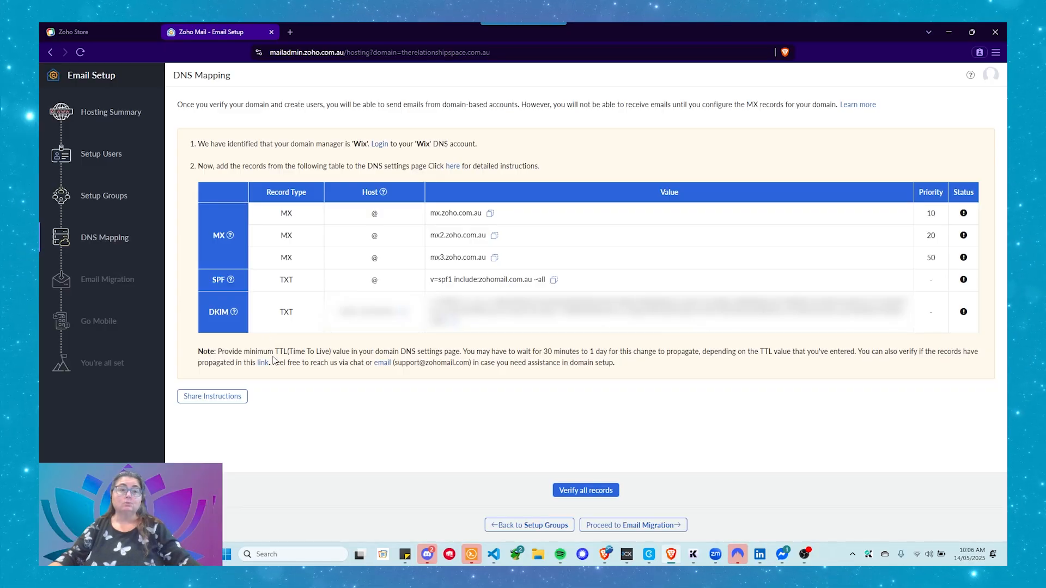
left_click(558, 491)
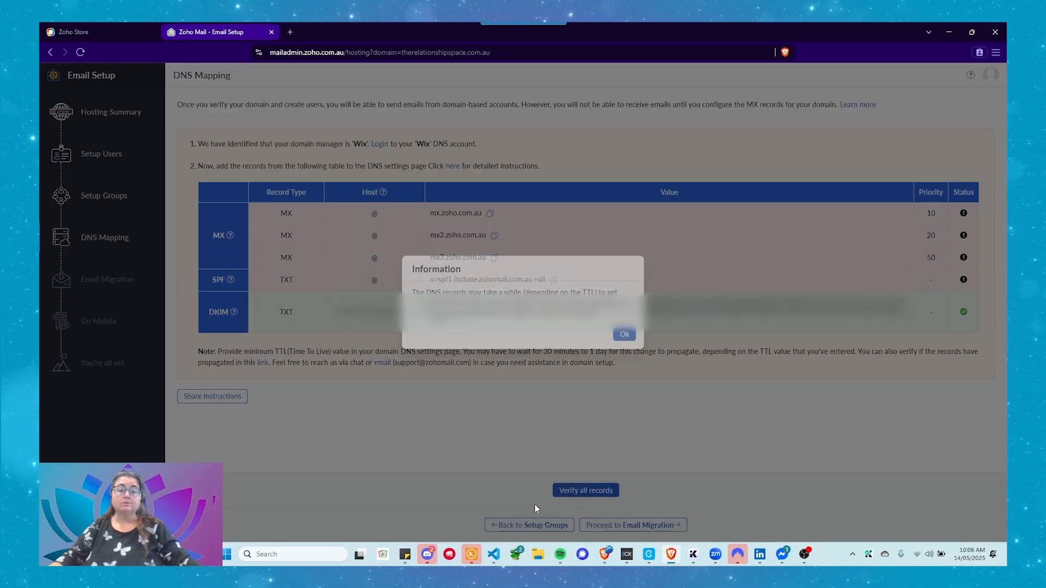
left_click(627, 338)
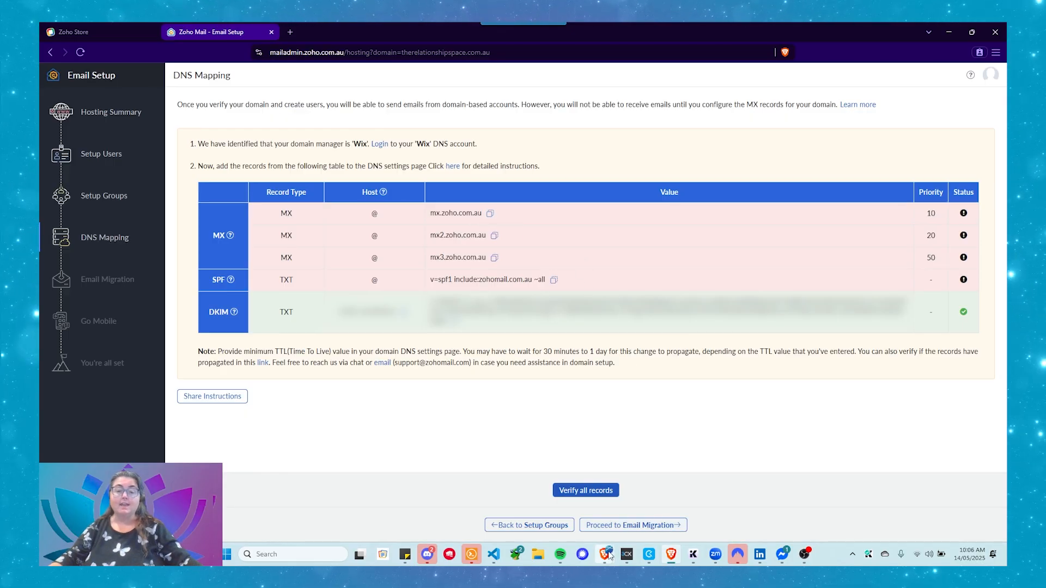
- Review the TXT and MX records in the Wix DNS settings, and return to the Zoho Mail DNS Mapping page
mouse_move(606, 553)
left_click(654, 519)
scroll(536, 262, "down", 1)
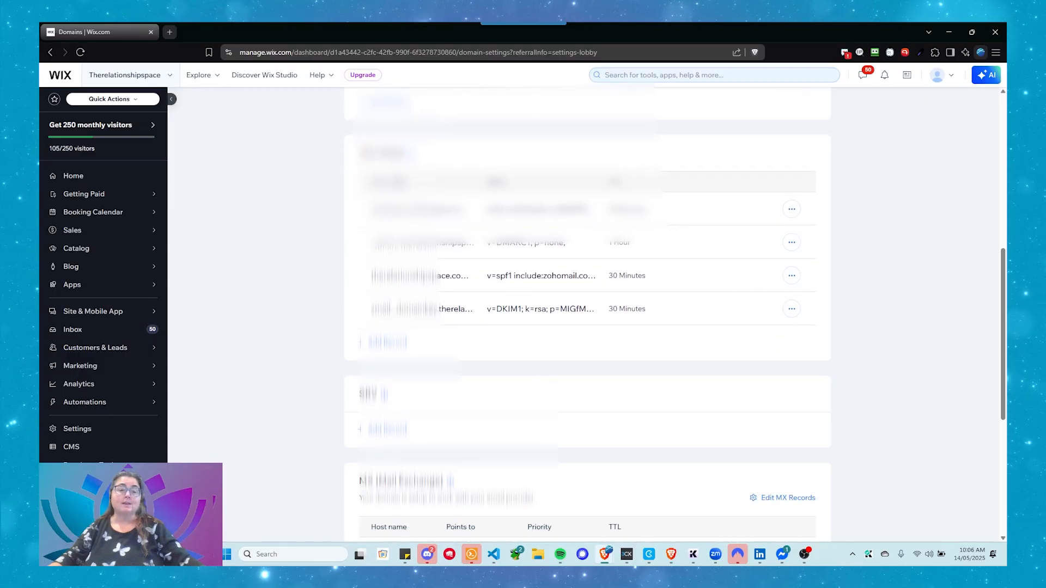
scroll(500, 286, "down", 5)
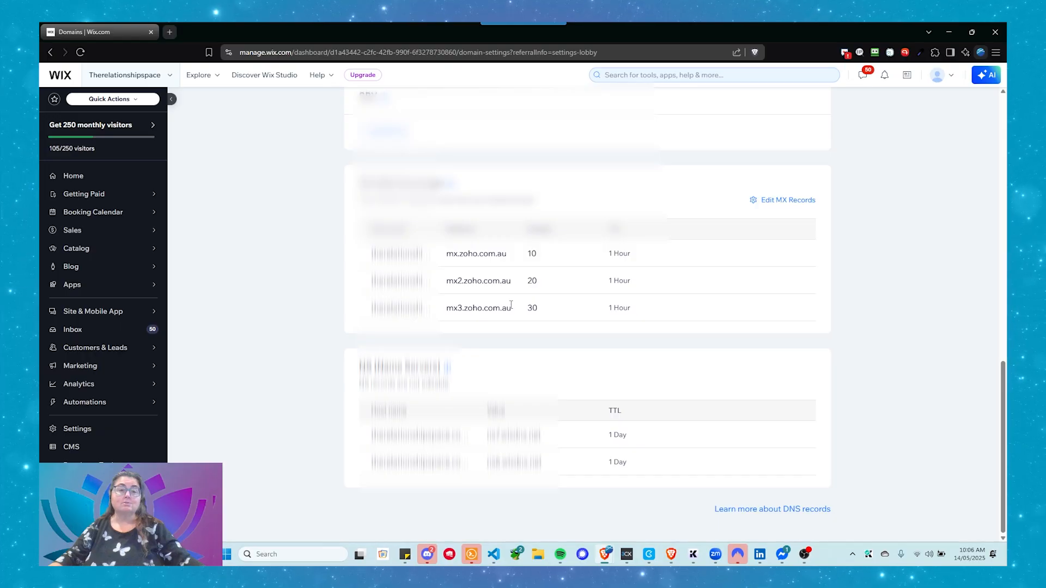
scroll(512, 329, "up", 5)
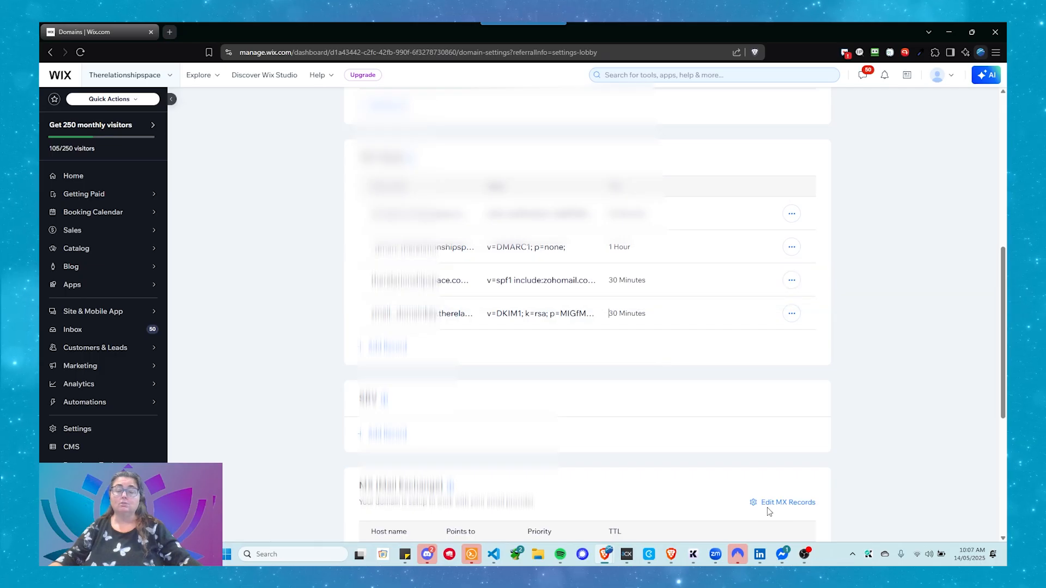
mouse_move(671, 554)
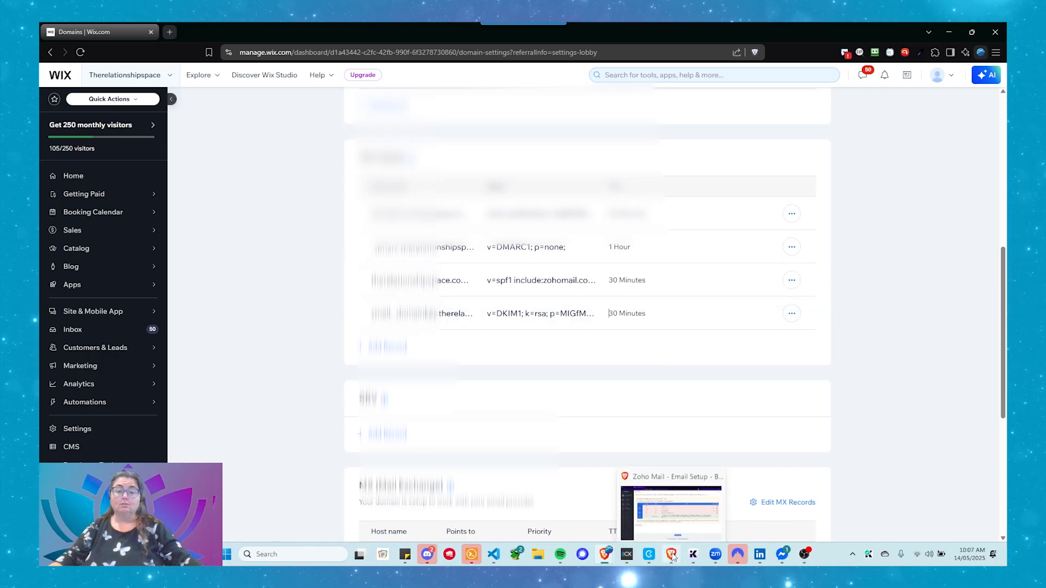
left_click(685, 508)
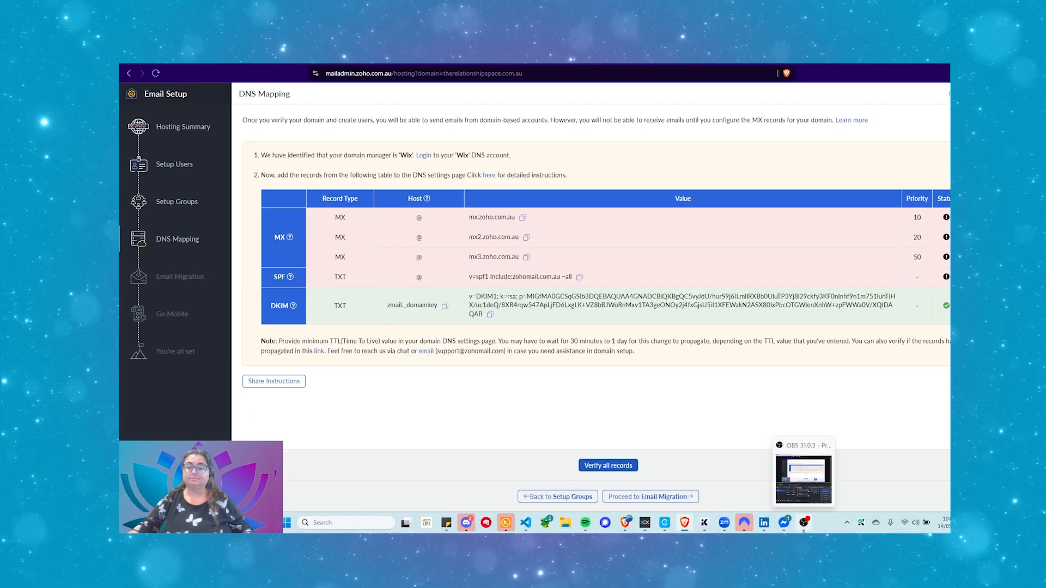
left_click(804, 554)
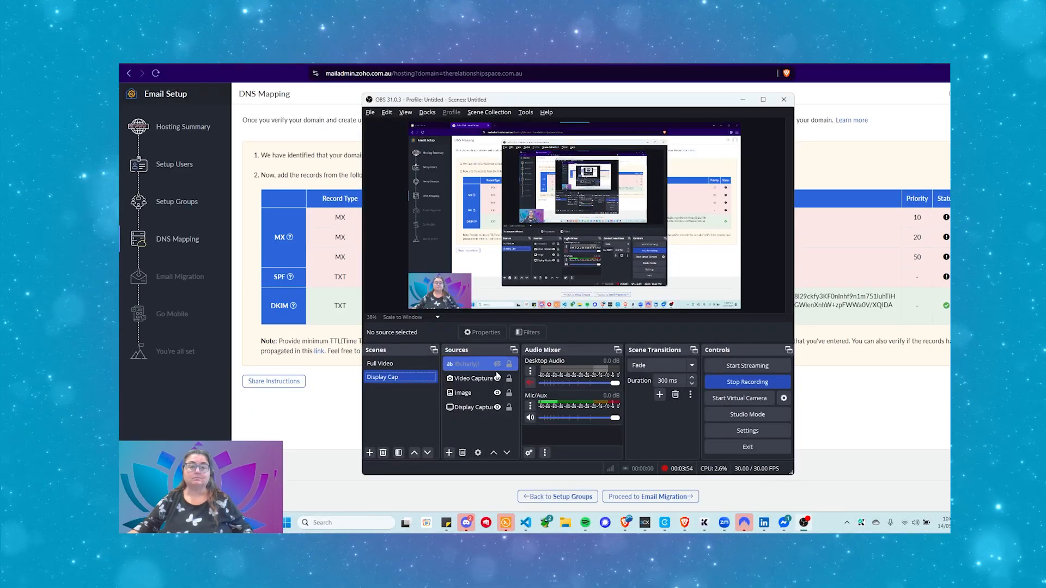
left_click(394, 363)
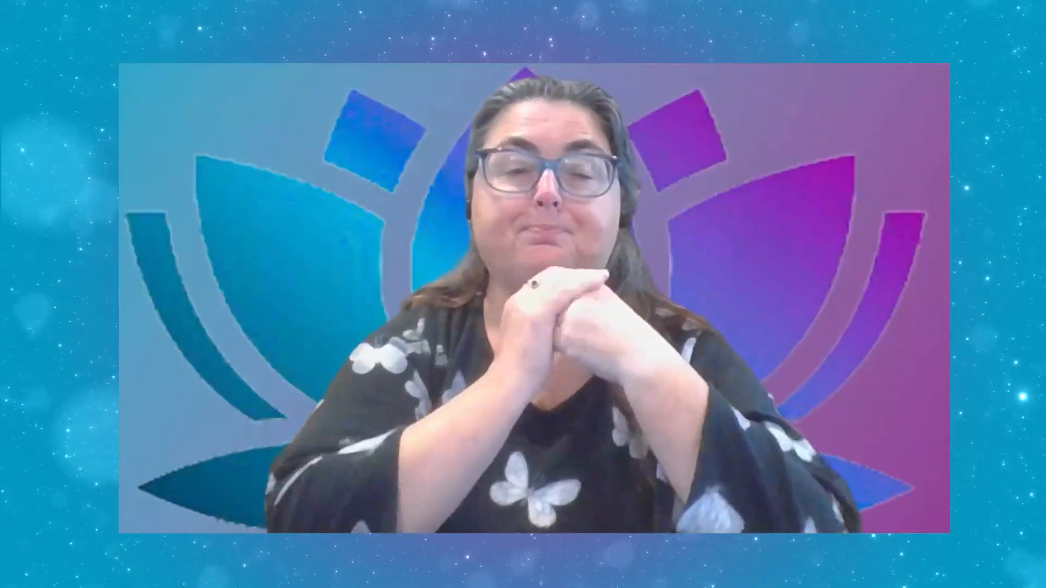